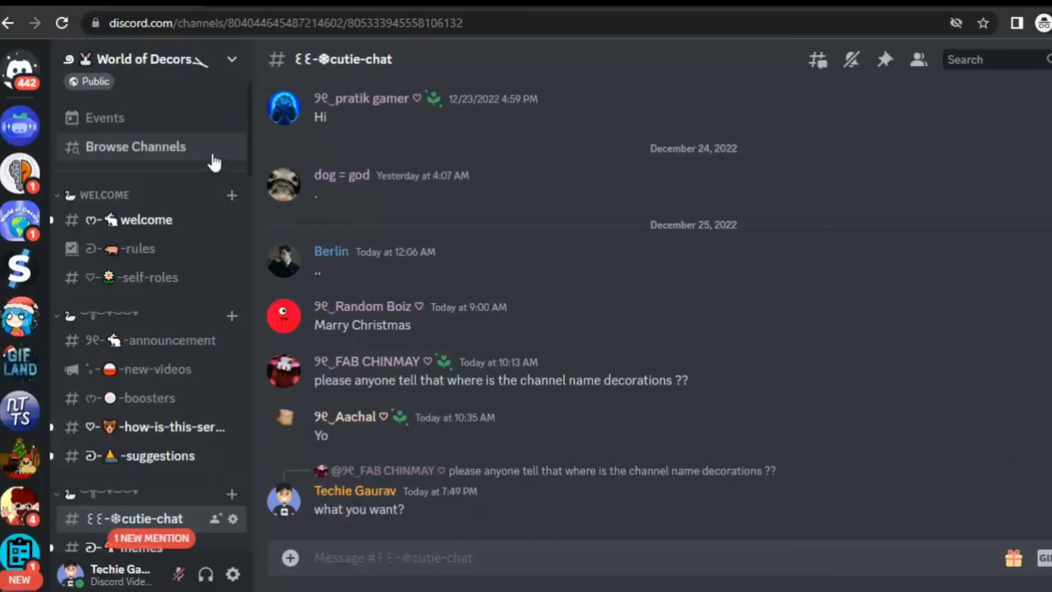
# Open Server Settings for World of Decors and scroll the sidebar to the Community section.
pyautogui.click(232, 62)
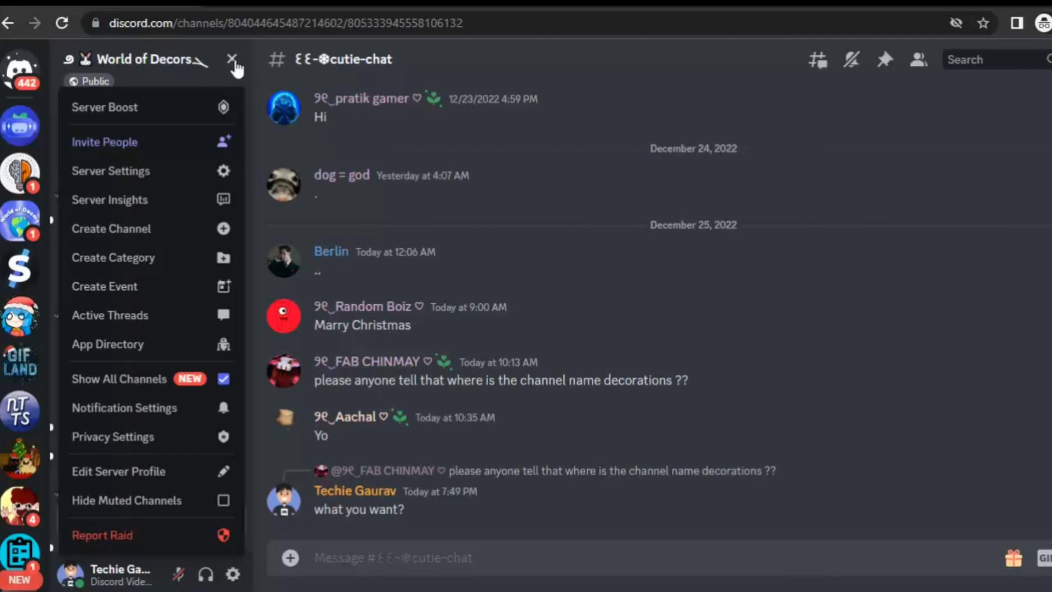
pyautogui.click(202, 171)
pyautogui.scroll(-5, 206, 301)
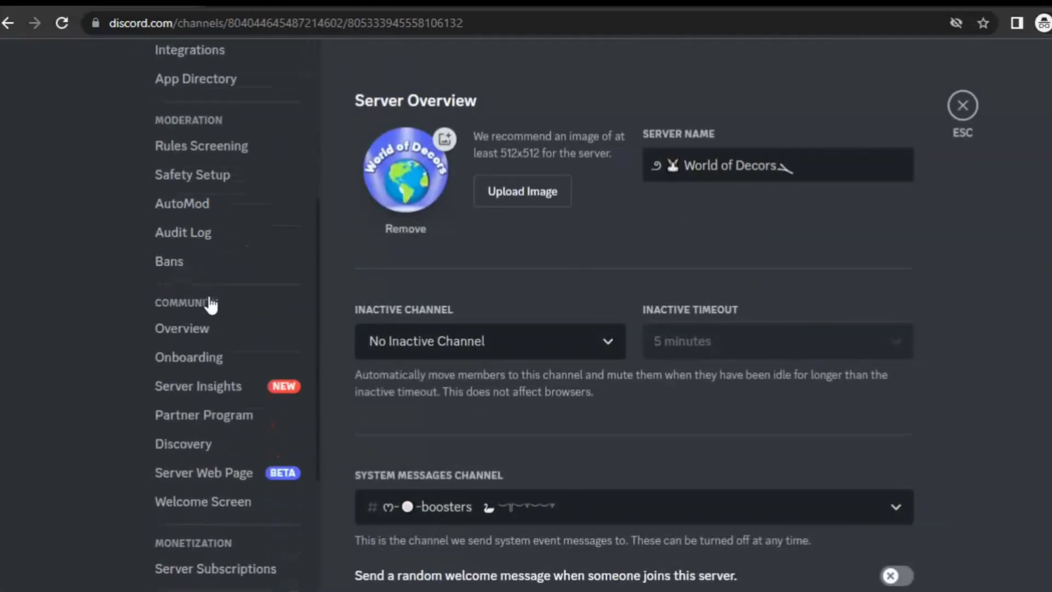
pyautogui.scroll(-1, 211, 305)
pyautogui.scroll(-4, 211, 305)
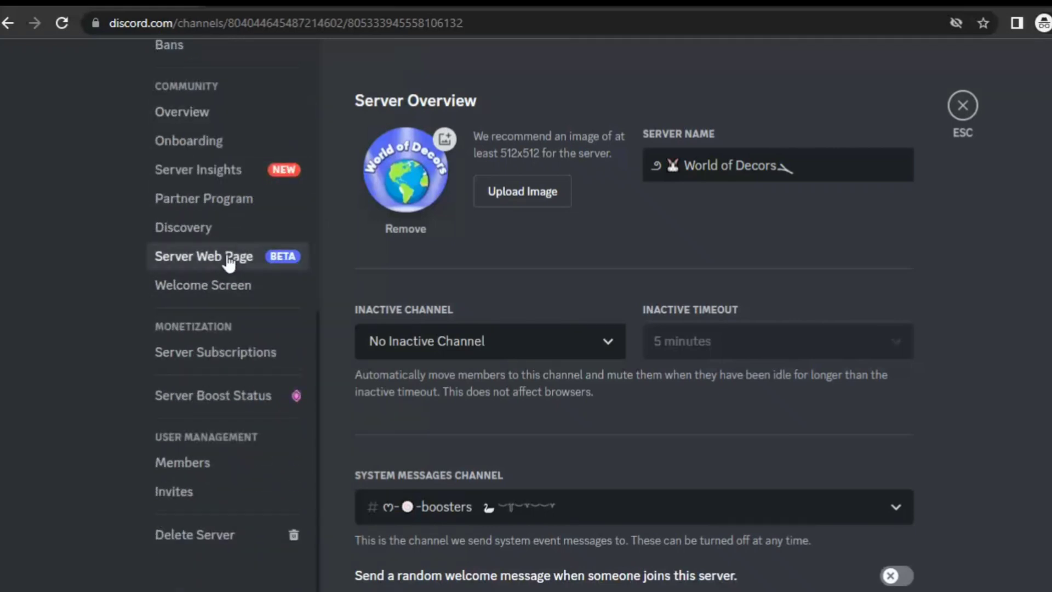
# Open the Server Web Page settings and set the category to Creative Arts.
pyautogui.click(235, 256)
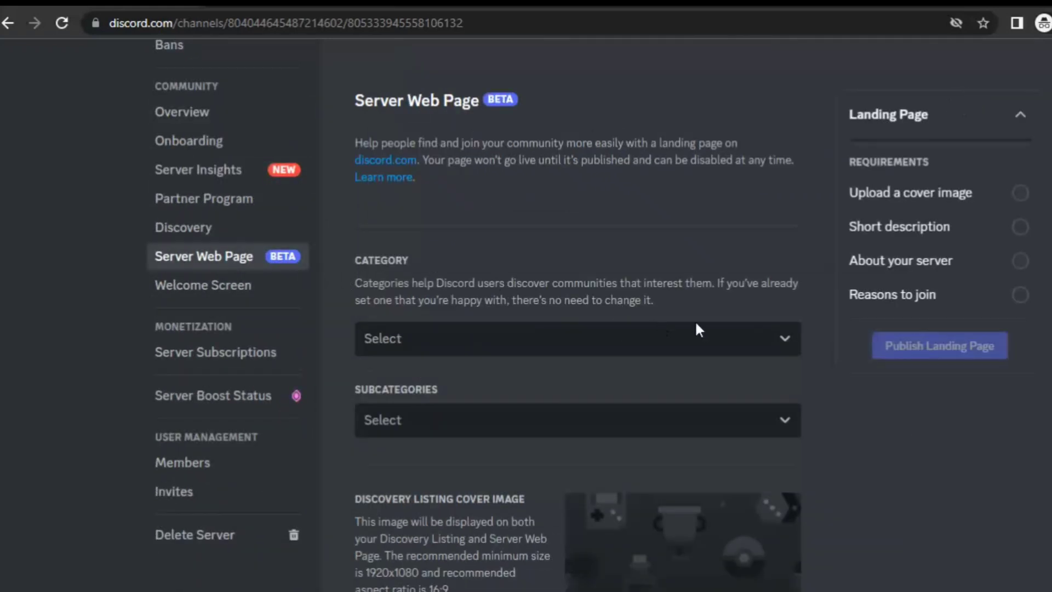
pyautogui.click(789, 353)
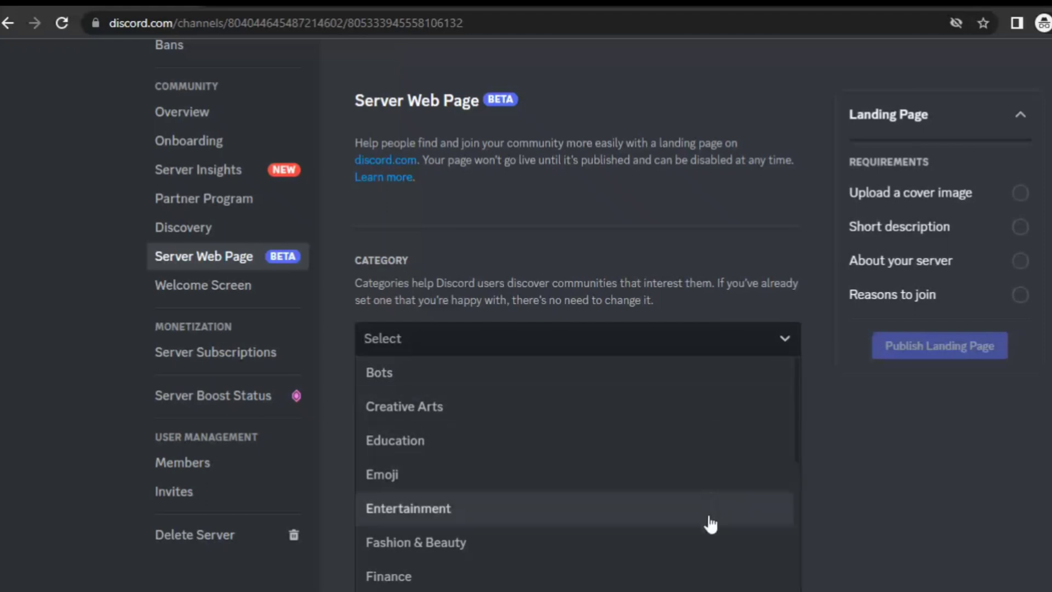
pyautogui.scroll(-5, 710, 531)
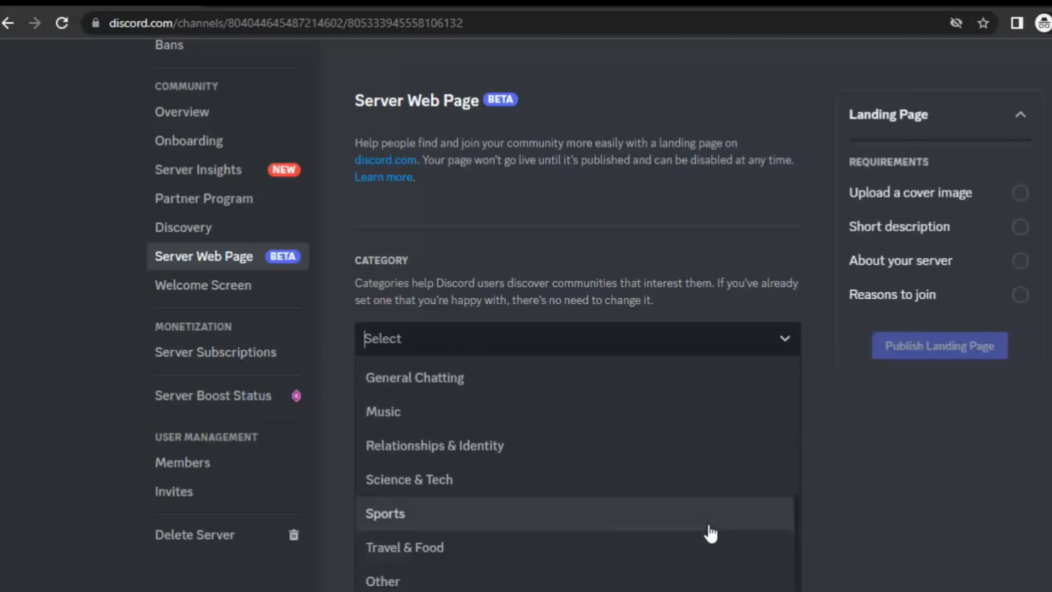
pyautogui.click(759, 337)
pyautogui.click(758, 337)
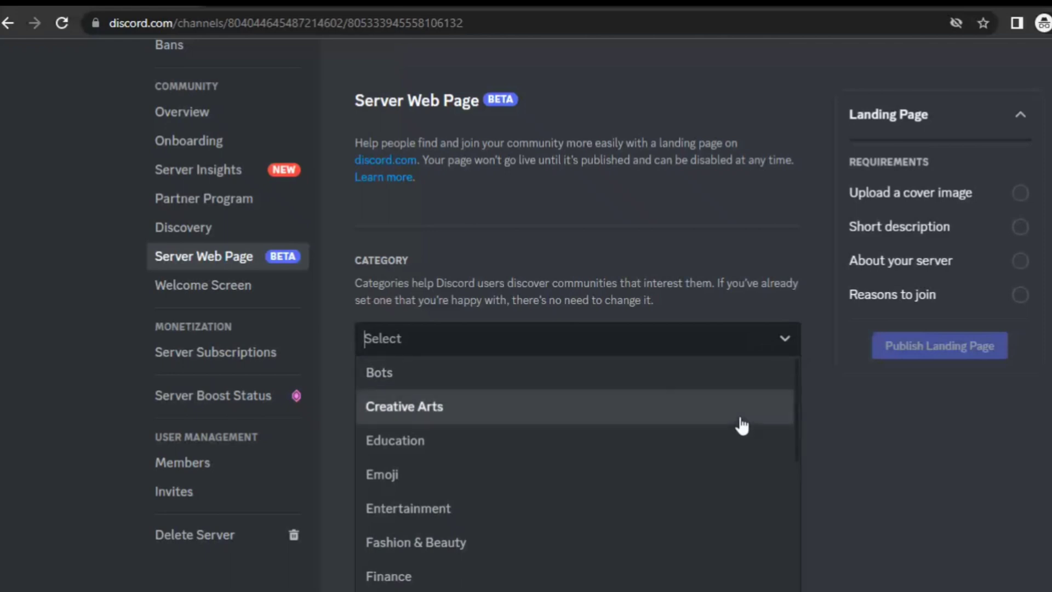
pyautogui.click(742, 419)
# Add Art as the first subcategory.
pyautogui.scroll(-2, 739, 424)
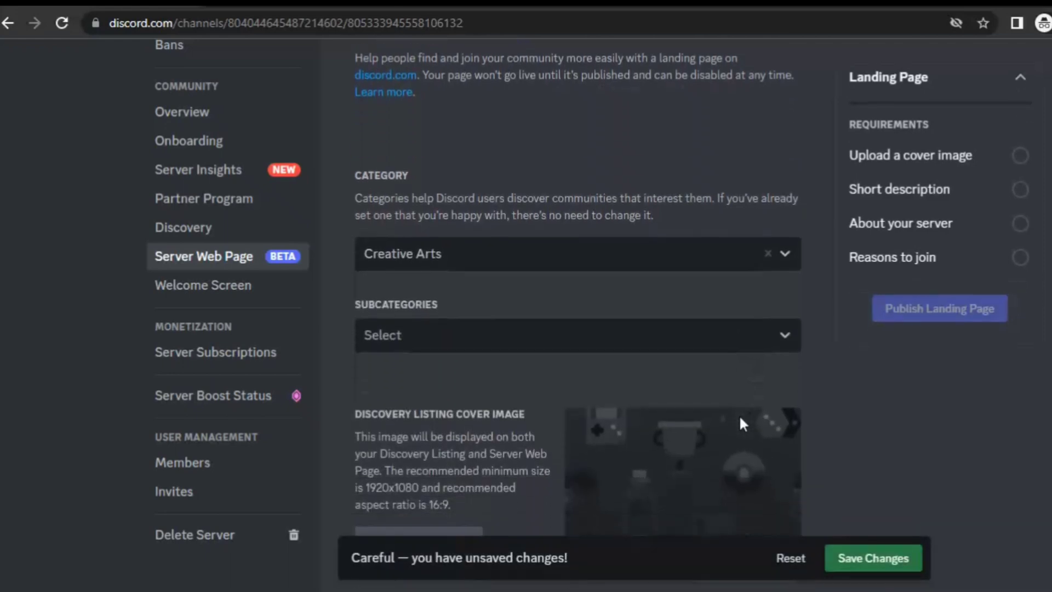
pyautogui.click(789, 337)
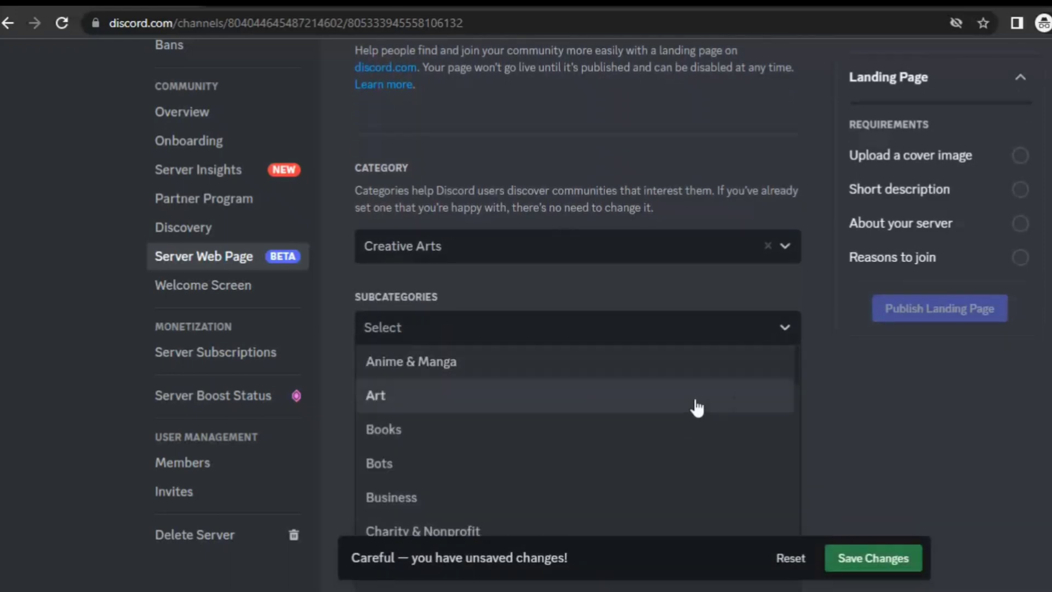
pyautogui.scroll(-9, 657, 493)
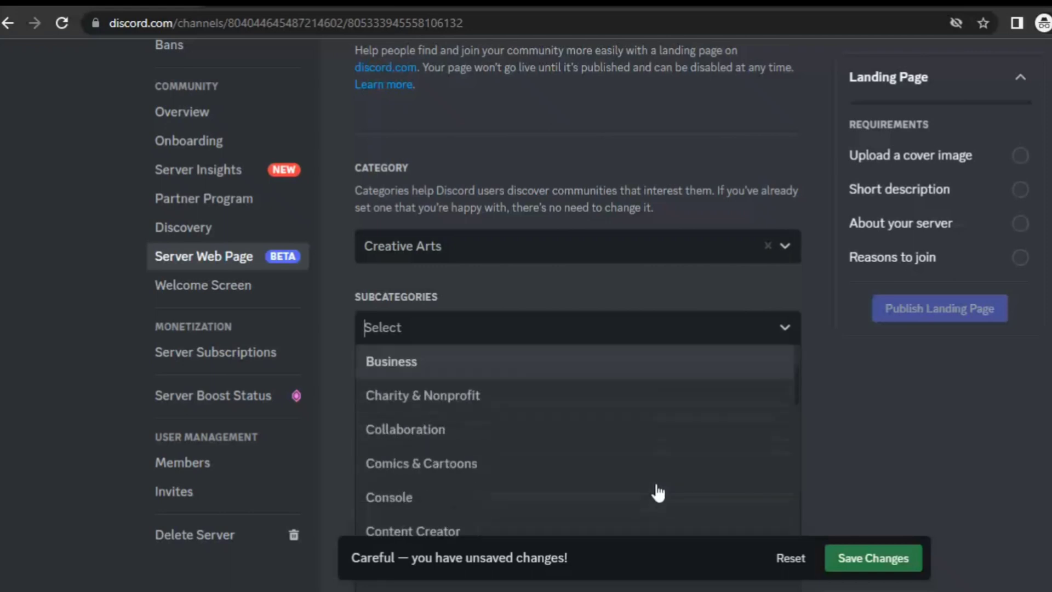
pyautogui.scroll(9, 658, 493)
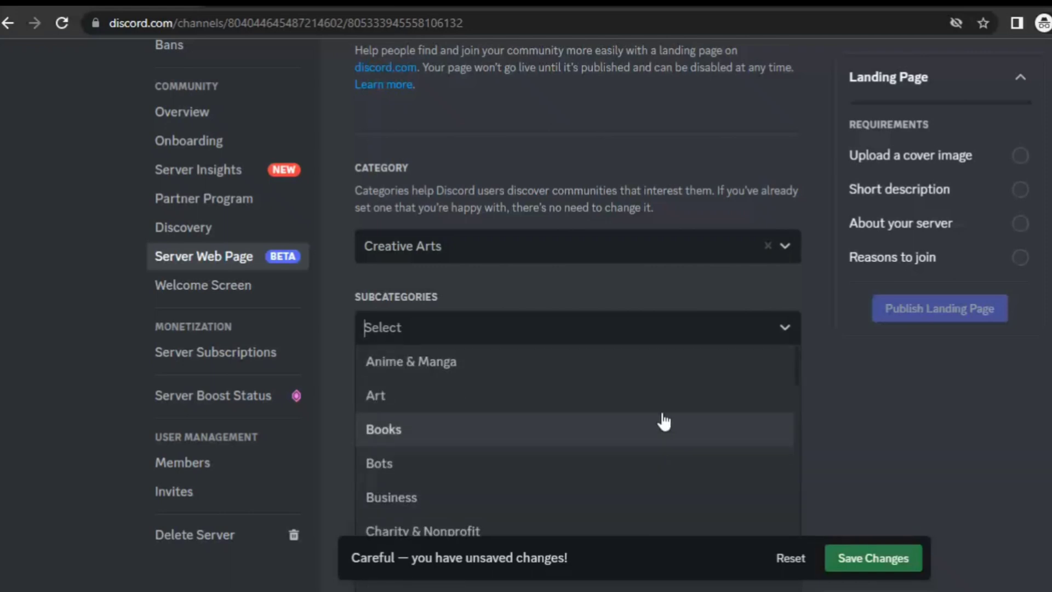
pyautogui.click(873, 405)
# Add Charity & Nonprofit and Comics & Cartoons as subcategories.
pyautogui.scroll(-4, 872, 394)
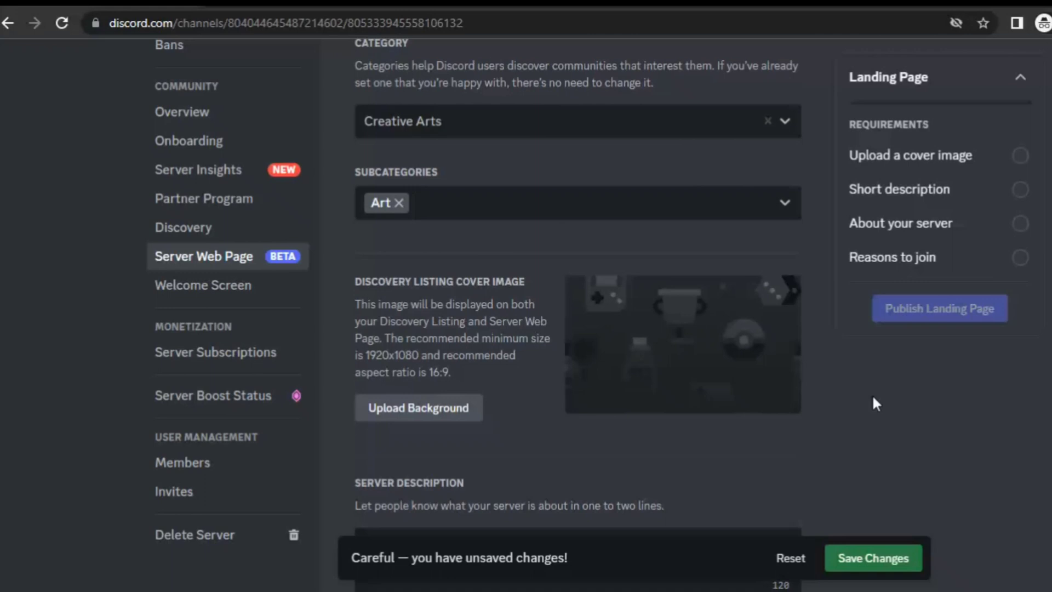
pyautogui.click(788, 112)
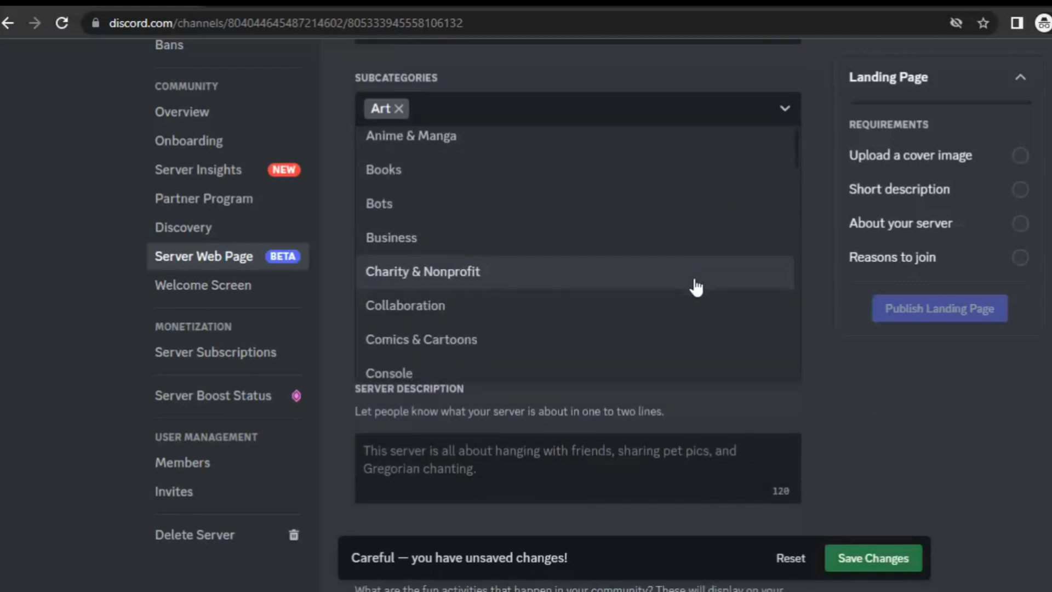
pyautogui.scroll(-1, 695, 274)
pyautogui.press('Escape')
pyautogui.click(704, 254)
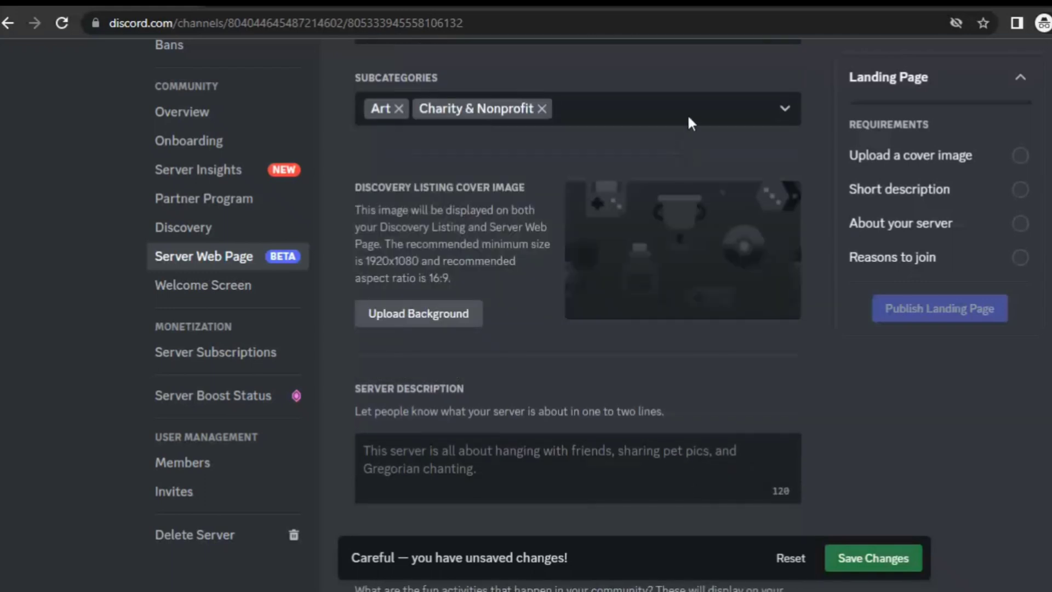
pyautogui.click(784, 120)
pyautogui.click(681, 313)
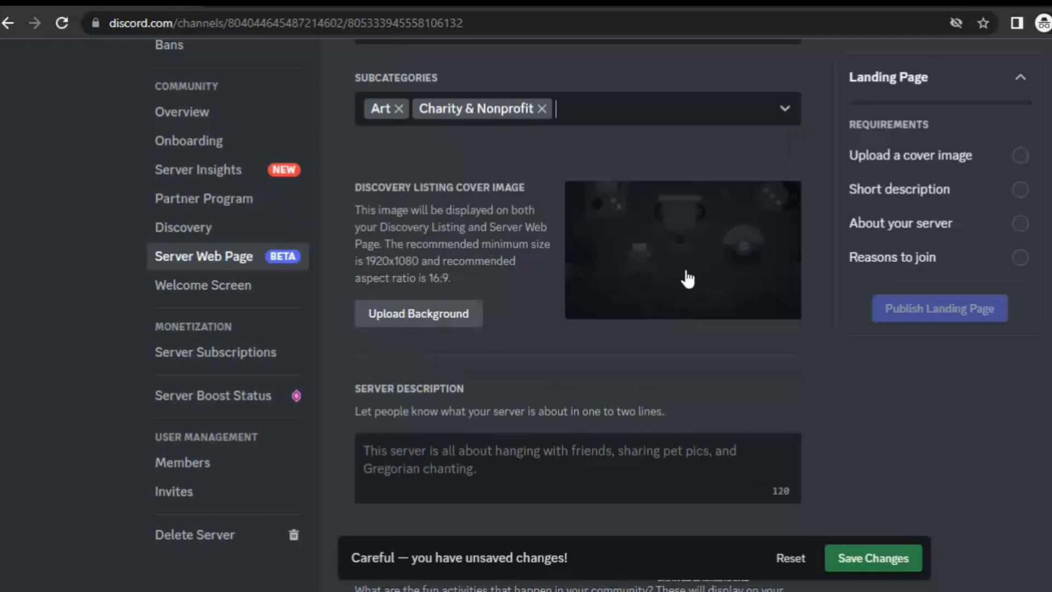
# Add Collaboration and Crafts, DIY, & Making as subcategories, adding nothing else.
pyautogui.click(795, 116)
pyautogui.click(646, 299)
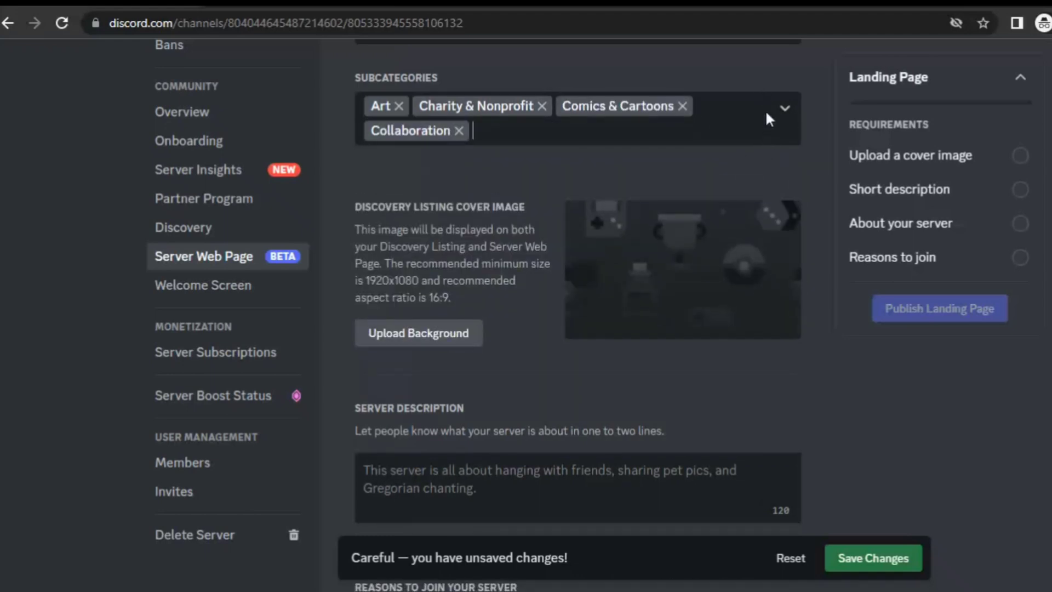
pyautogui.click(765, 110)
pyautogui.click(688, 378)
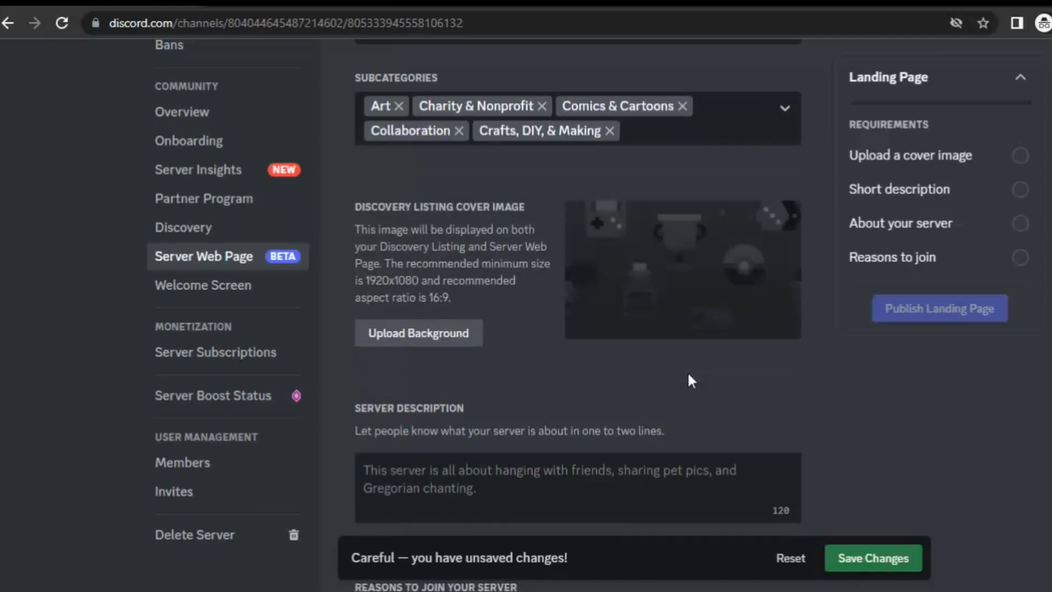
pyautogui.click(782, 117)
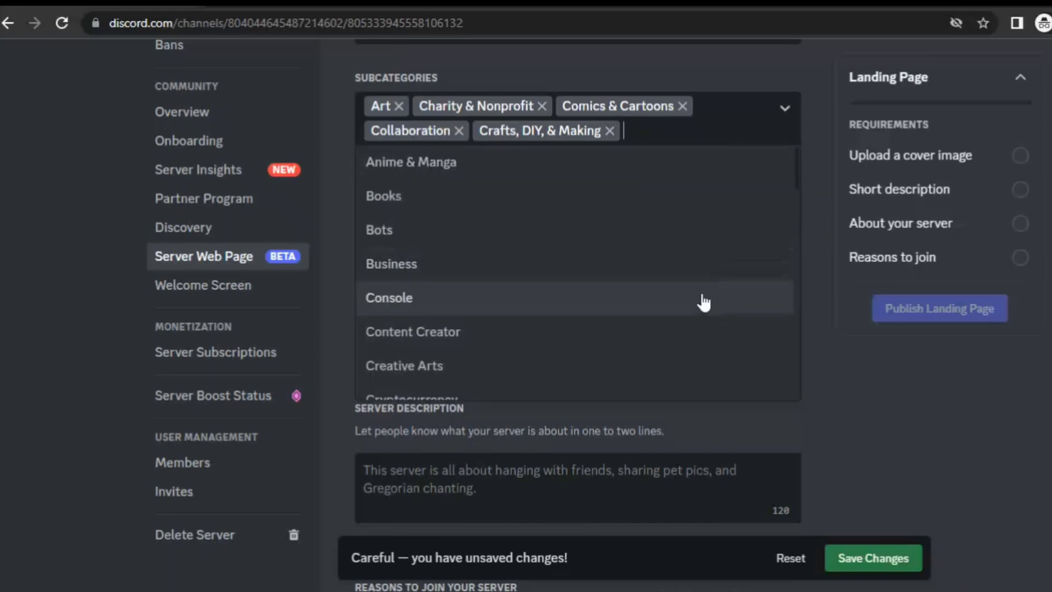
pyautogui.scroll(-5, 704, 302)
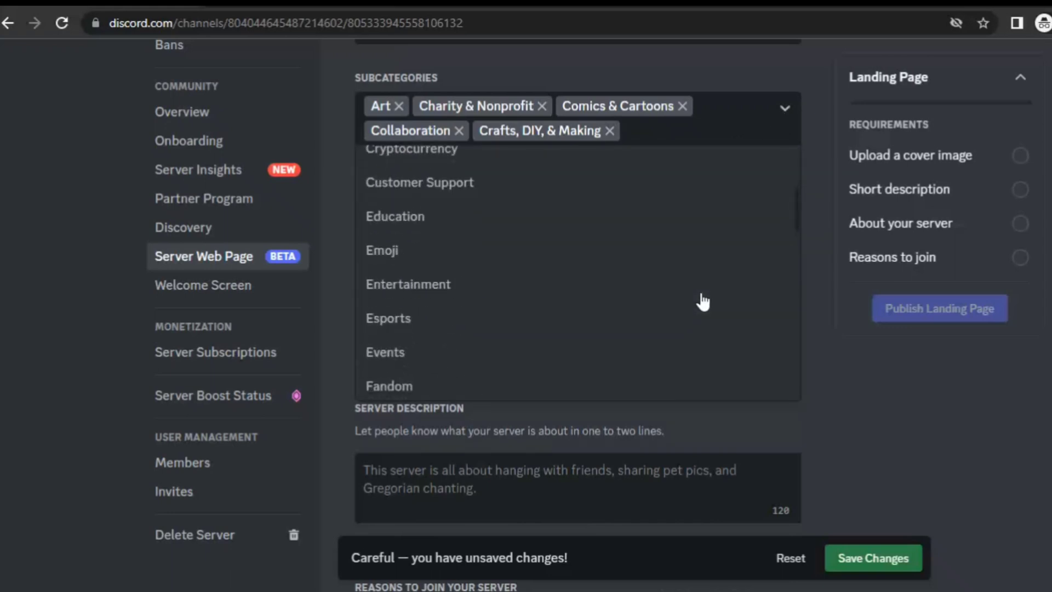
pyautogui.scroll(-3, 702, 300)
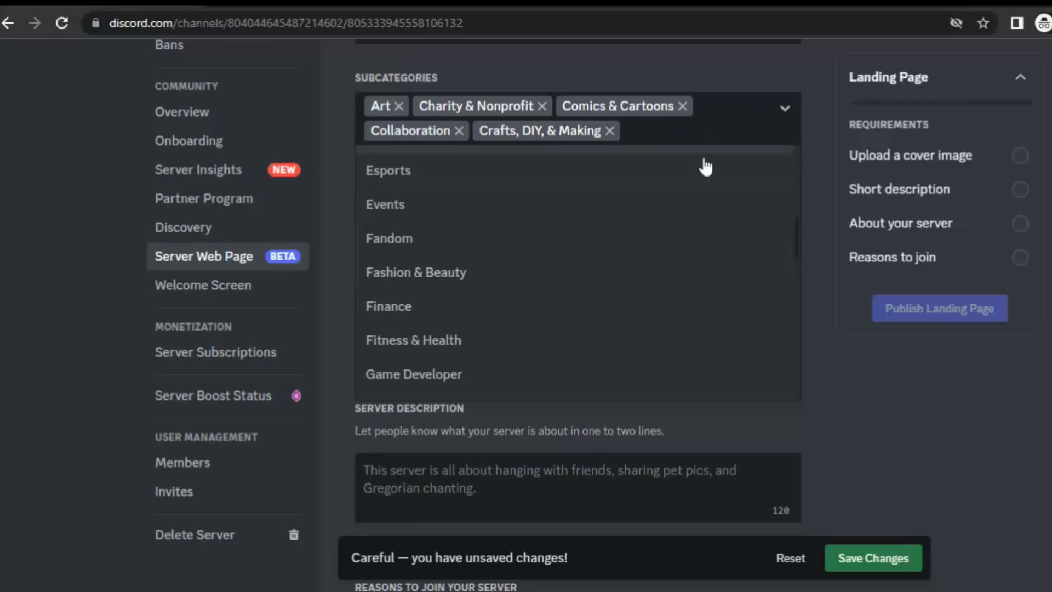
pyautogui.click(697, 202)
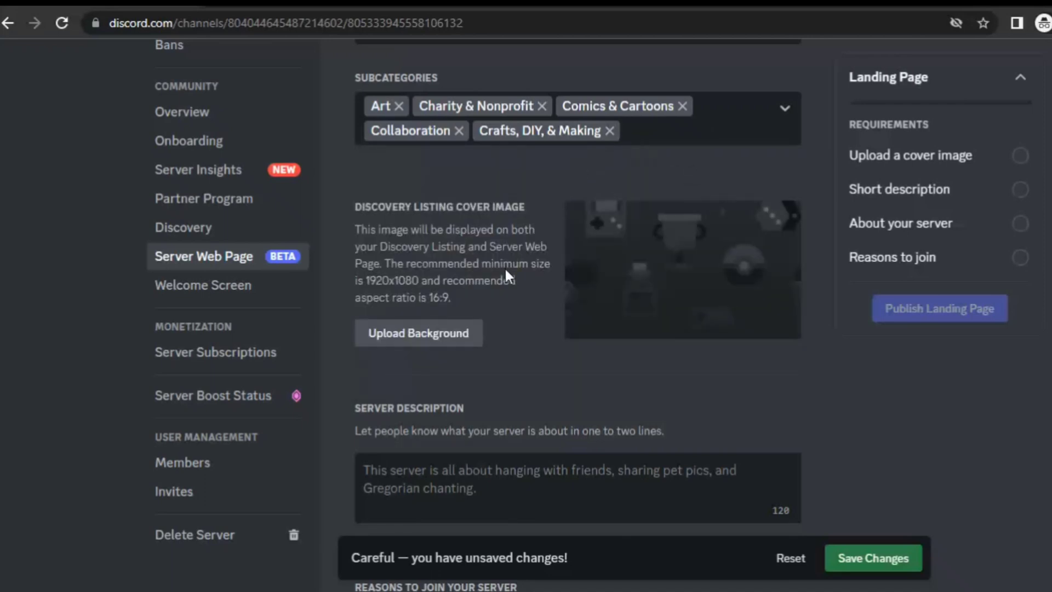
# Upload 'Your paragraph text_000' from Downloads as the server web page cover image.
pyautogui.click(460, 342)
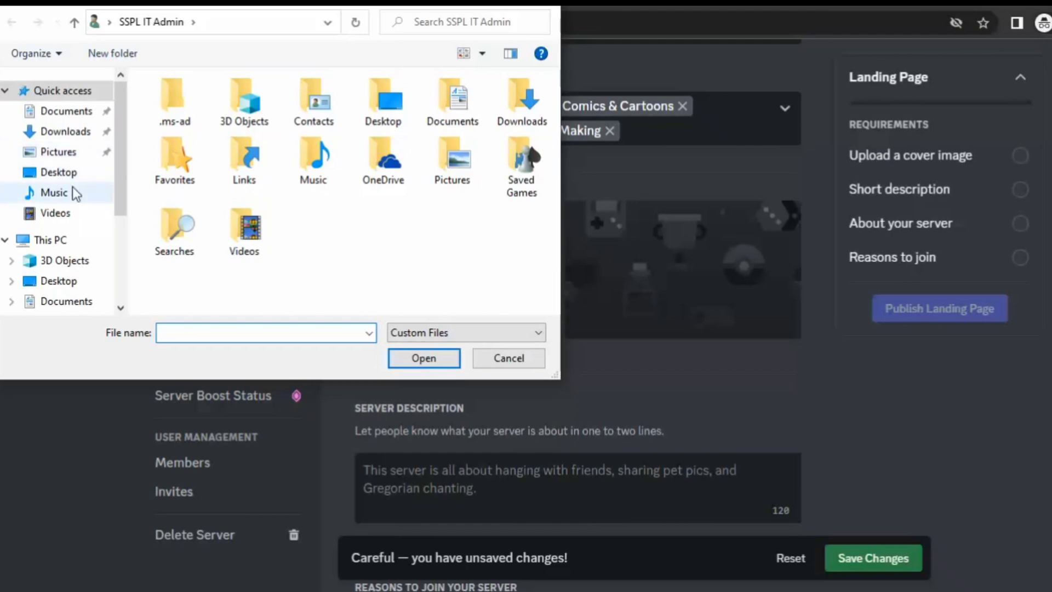
pyautogui.click(84, 130)
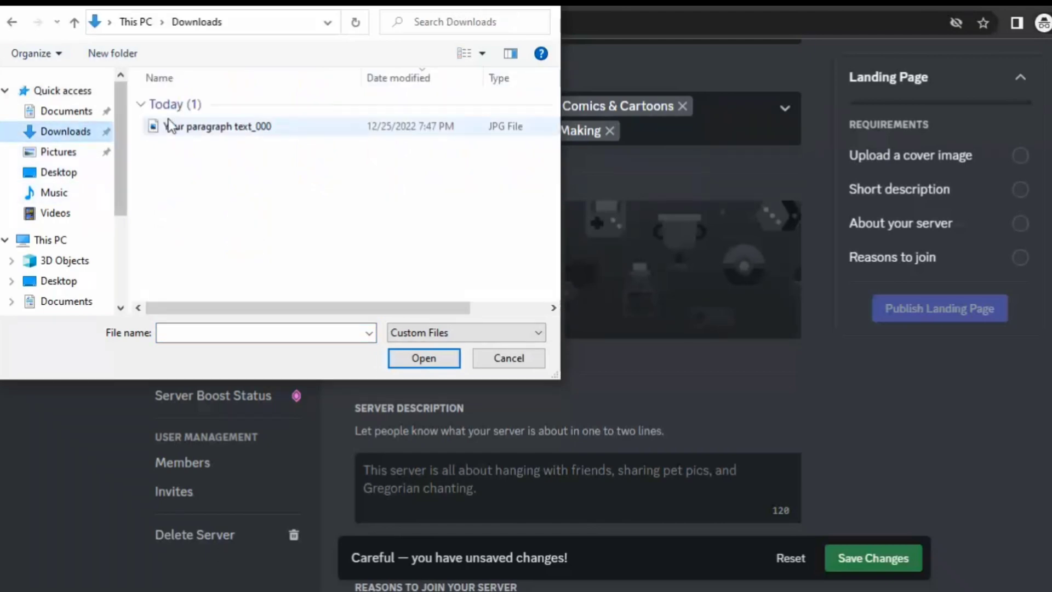
pyautogui.click(191, 126)
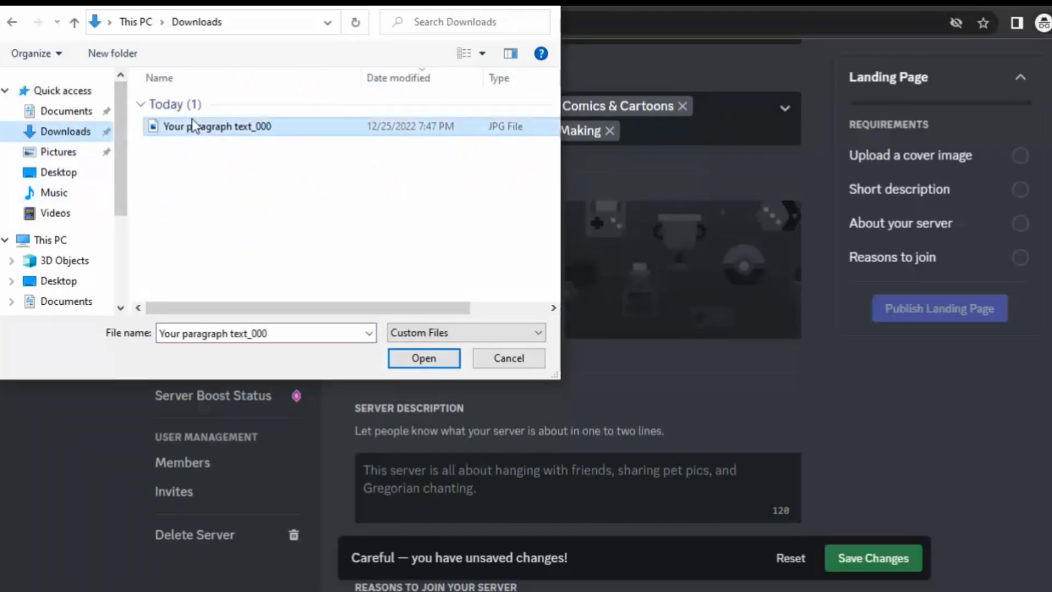
pyautogui.click(417, 356)
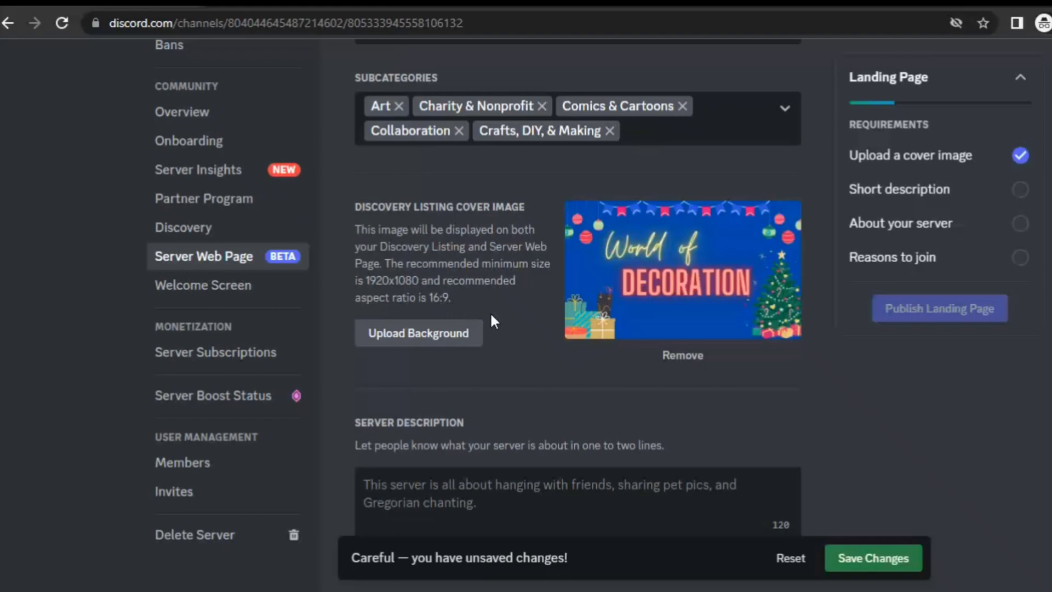
# Write a welcome description offering free unlimited Symbols, Lines, banners, PNGs, Avatars and Logos.
pyautogui.scroll(-2, 524, 407)
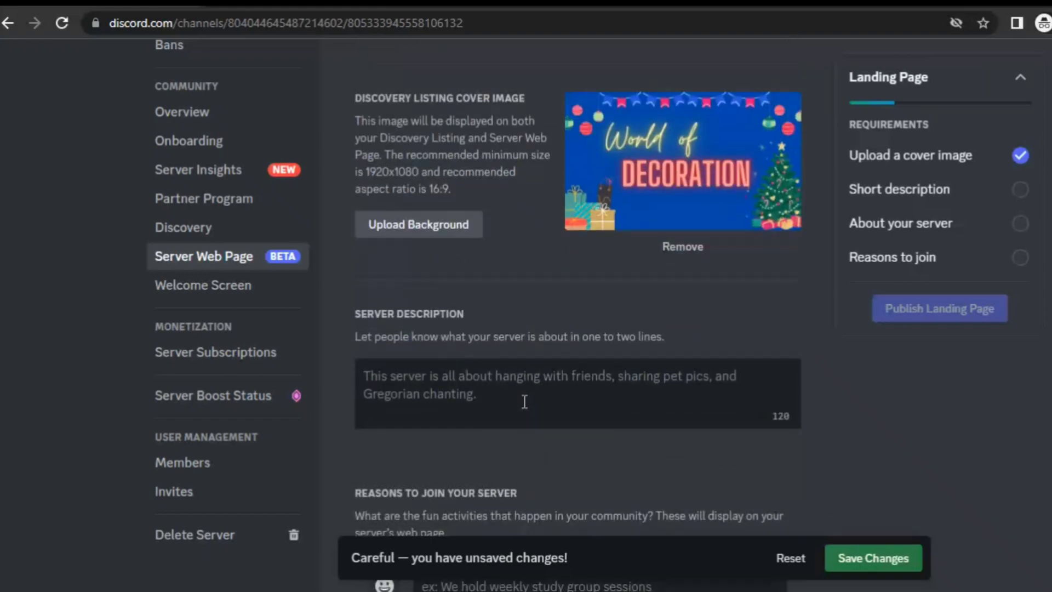
pyautogui.write('He')
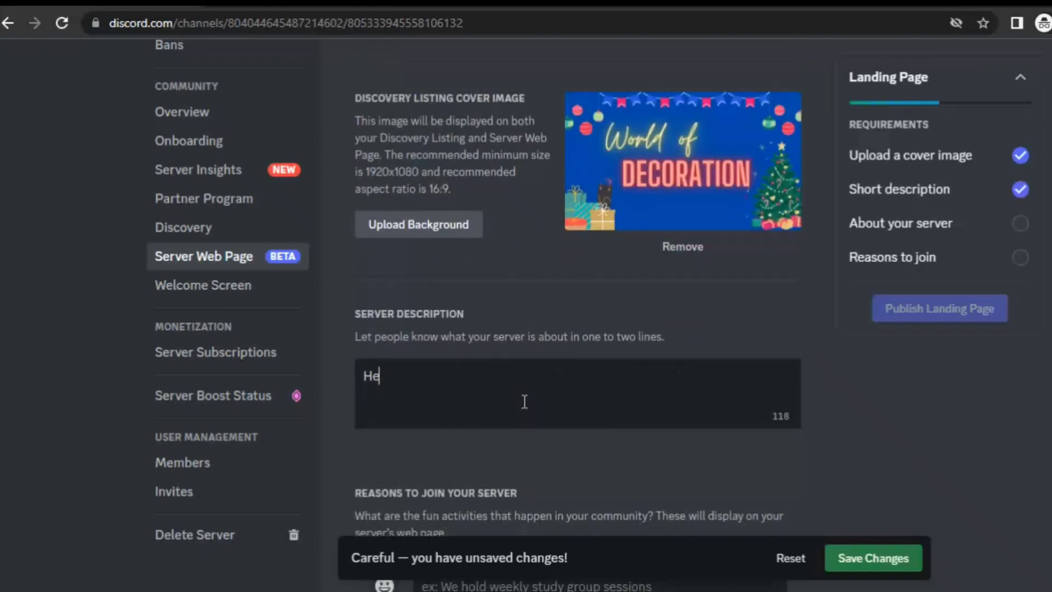
pyautogui.write('llo, Wel')
pyautogui.write('come to w')
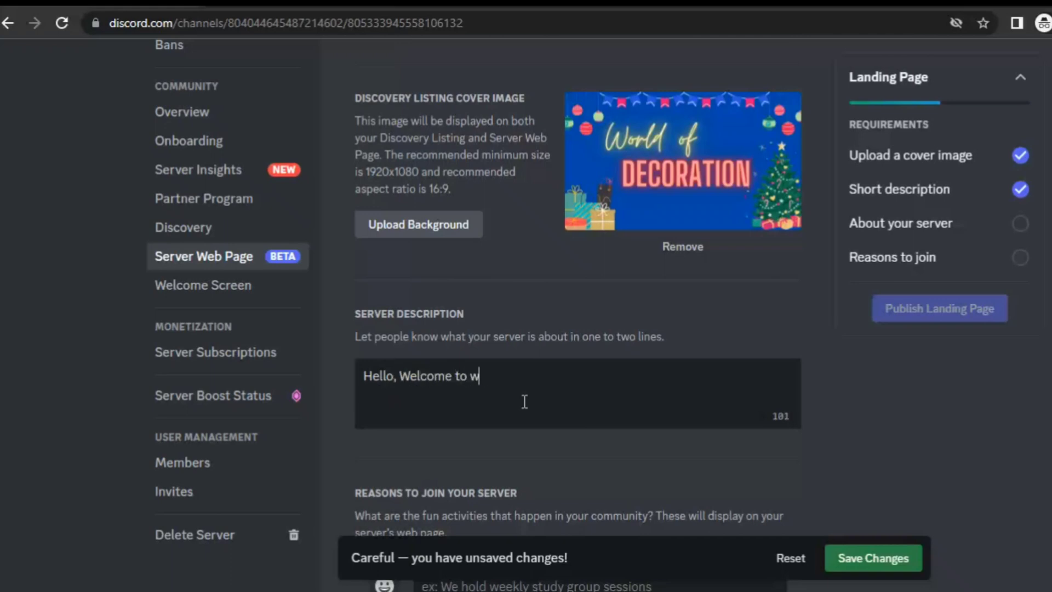
pyautogui.write('orld of Decor')
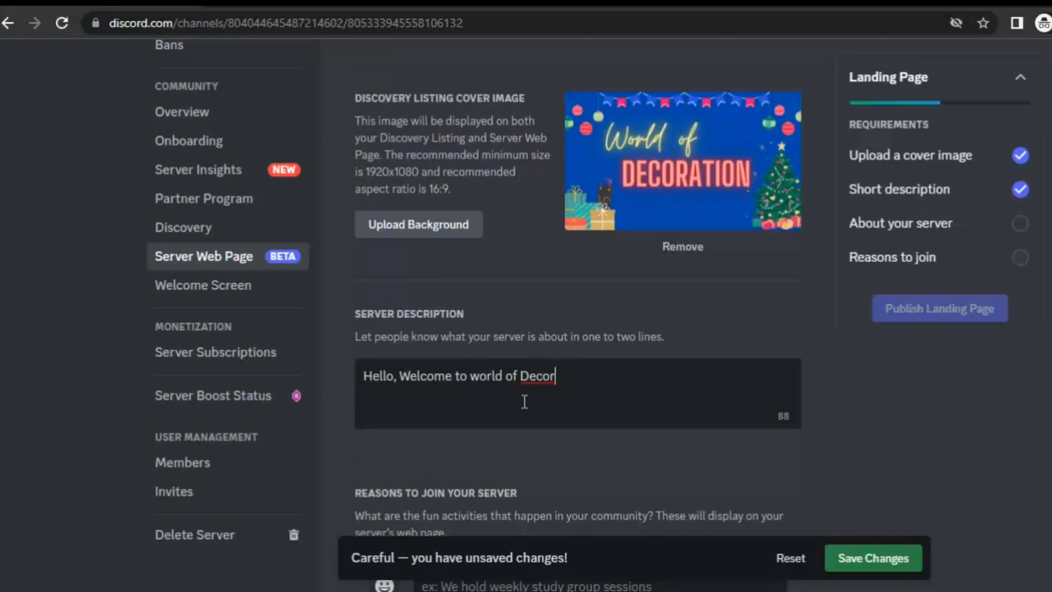
pyautogui.write(', Here we a')
pyautogui.write('re ')
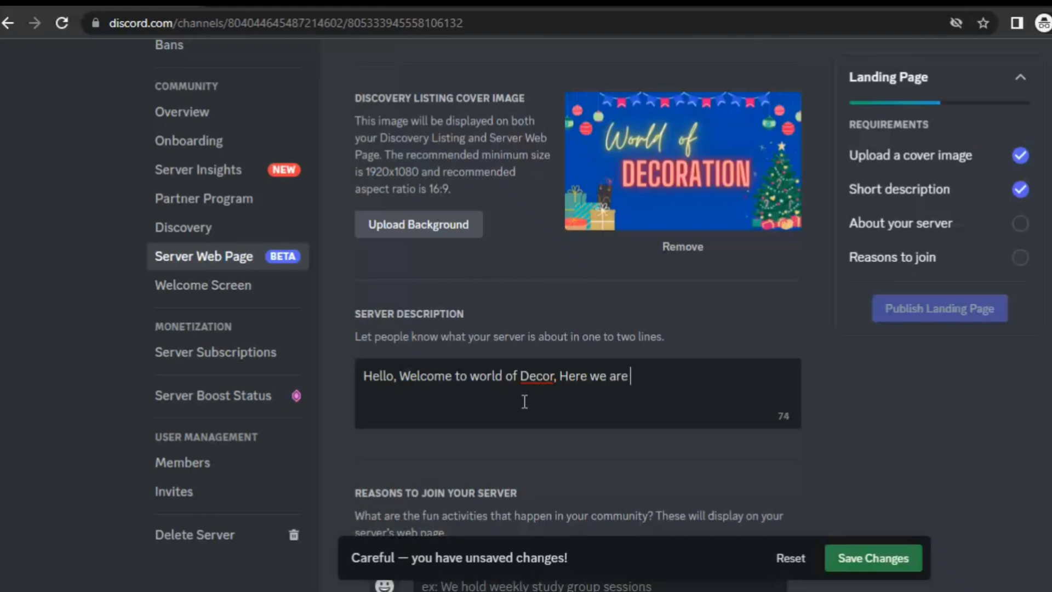
pyautogui.write('pride')
pyautogui.write('ing unlimi')
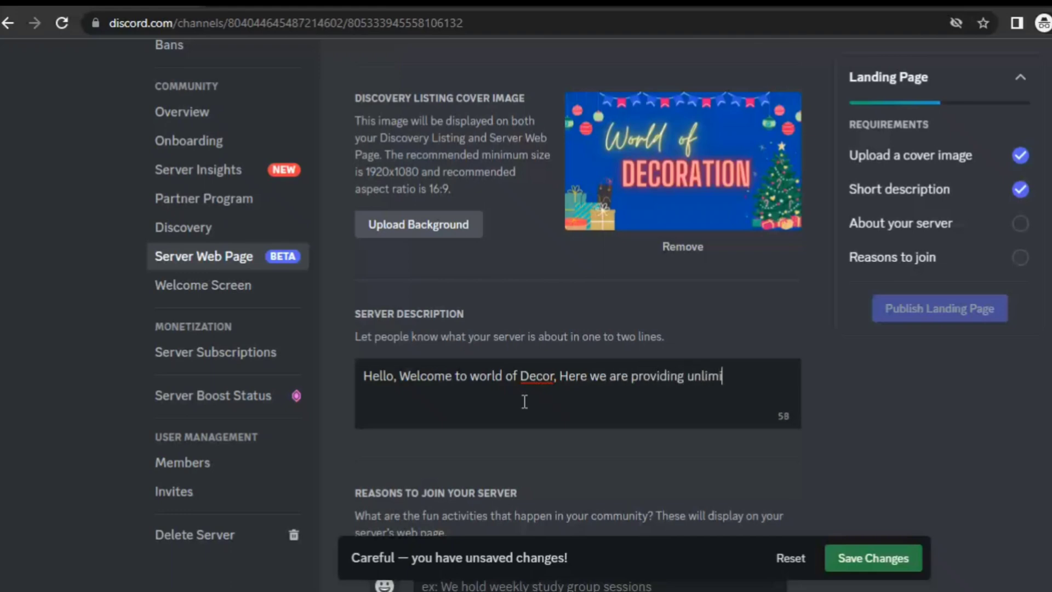
pyautogui.write('ted ')
pyautogui.write('ymbols, ')
pyautogui.write('Lines, banners,')
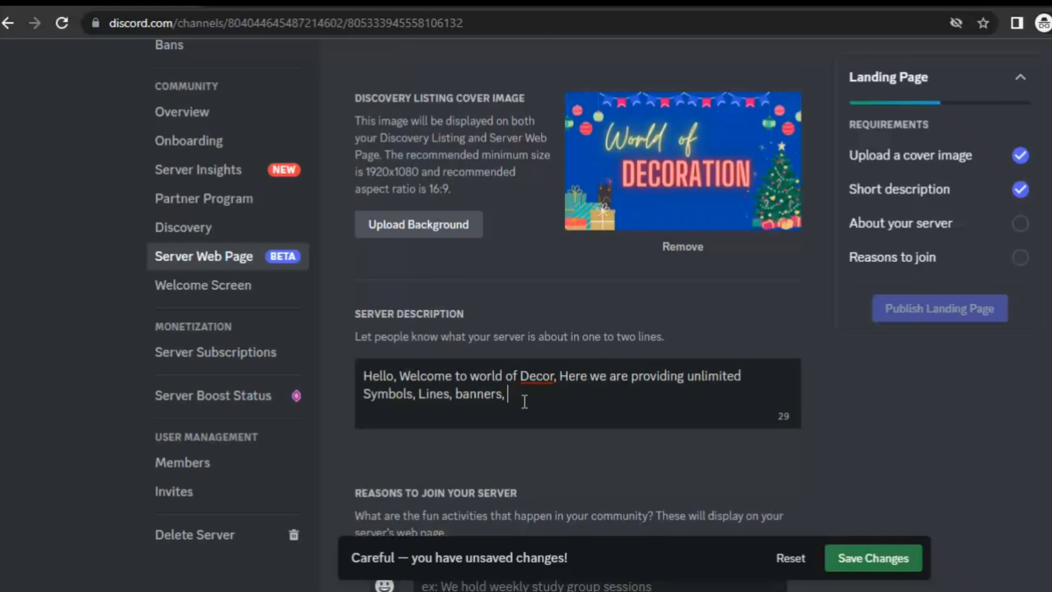
pyautogui.write('Strips, PNS')
pyautogui.write('G ')
pyautogui.write(', Avatars')
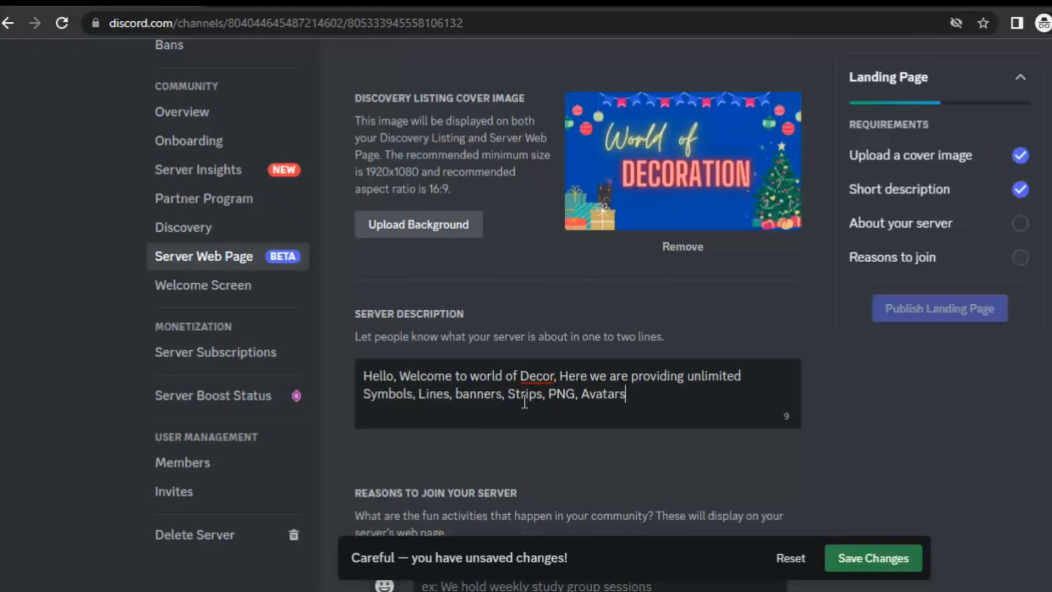
pyautogui.write('Logos.. and')
pyautogui.write(' more')
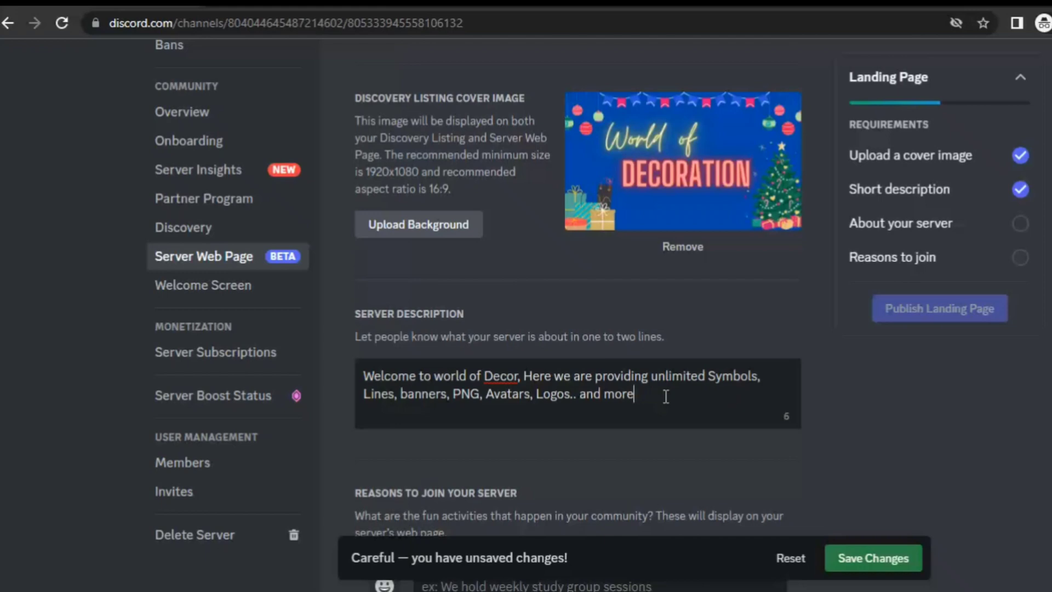
pyautogui.write(', FREE')
pyautogui.scroll(-3, 657, 413)
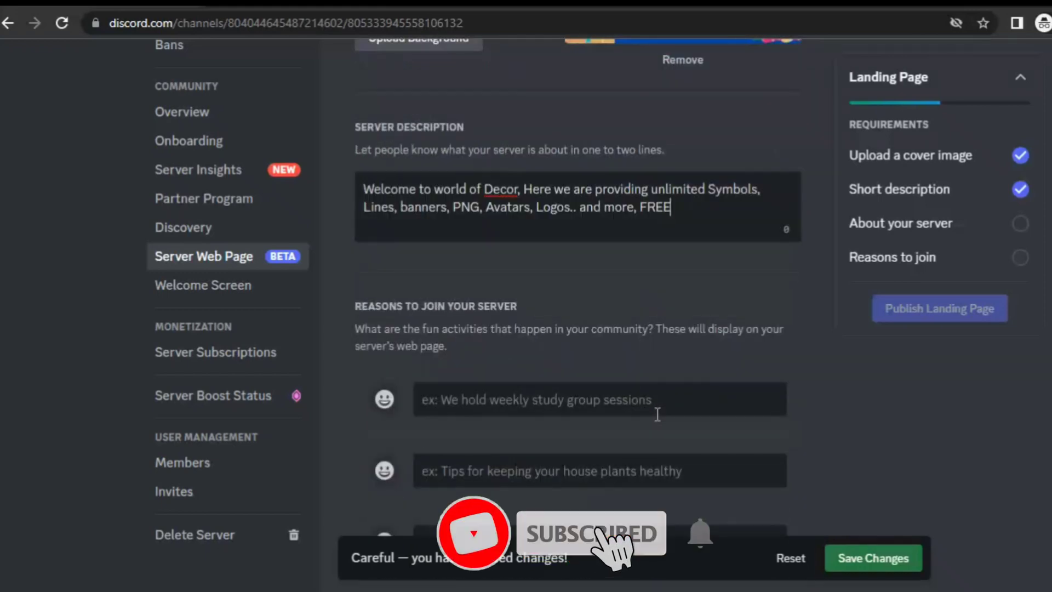
# Add the first reason to join, 'Free Symbols and Banners', with a candy emoji.
pyautogui.click(387, 403)
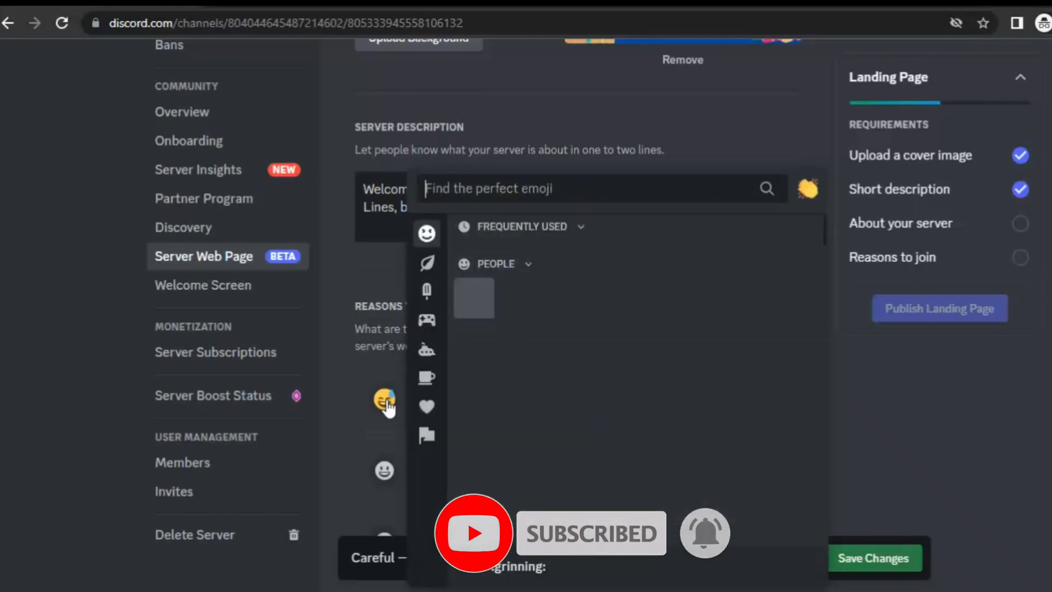
pyautogui.click(427, 326)
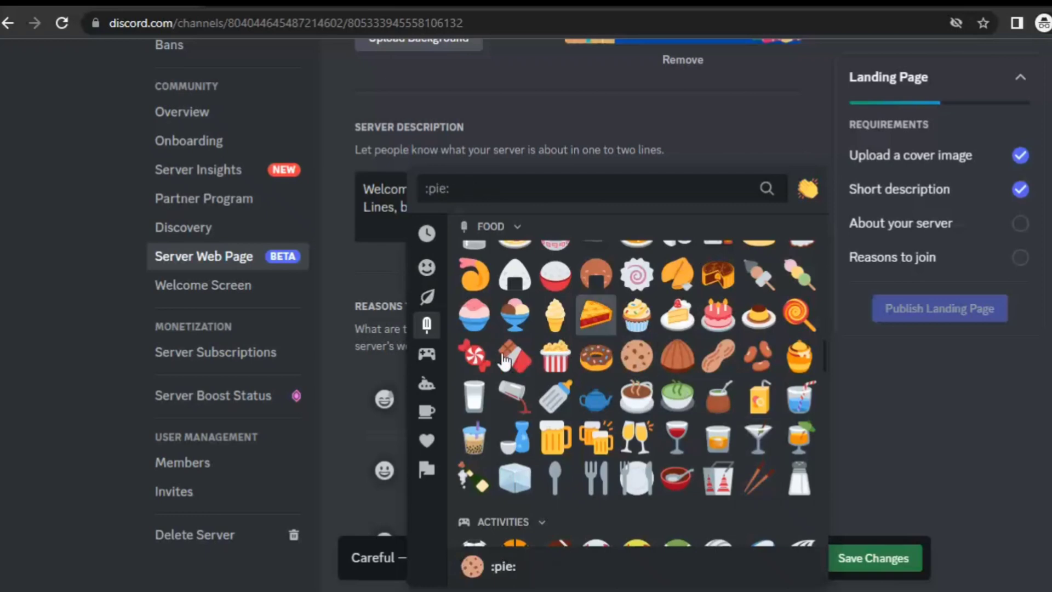
pyautogui.click(475, 355)
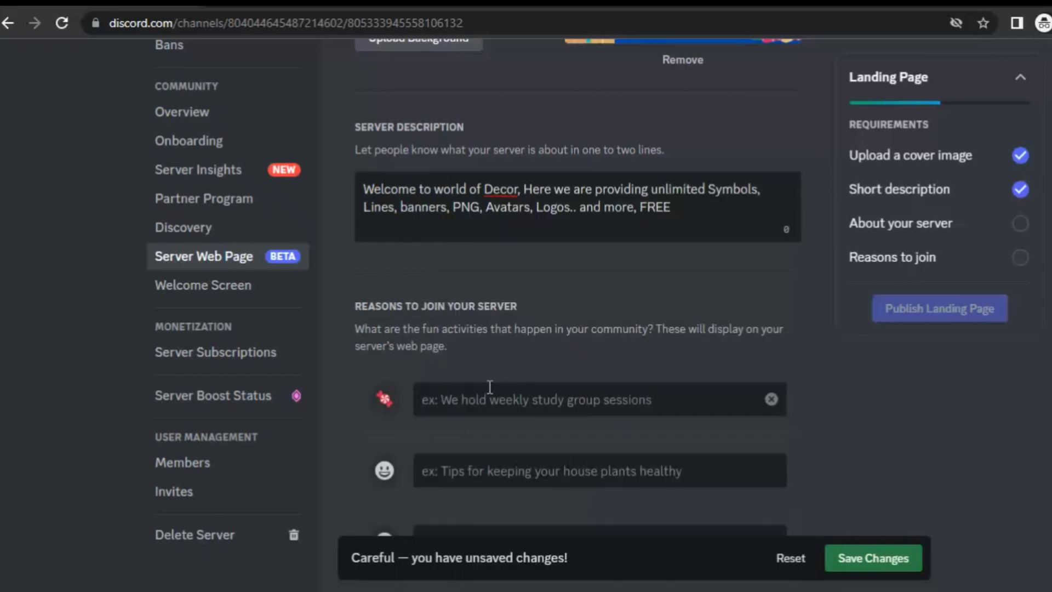
pyautogui.click(489, 386)
pyautogui.write('Free Syste')
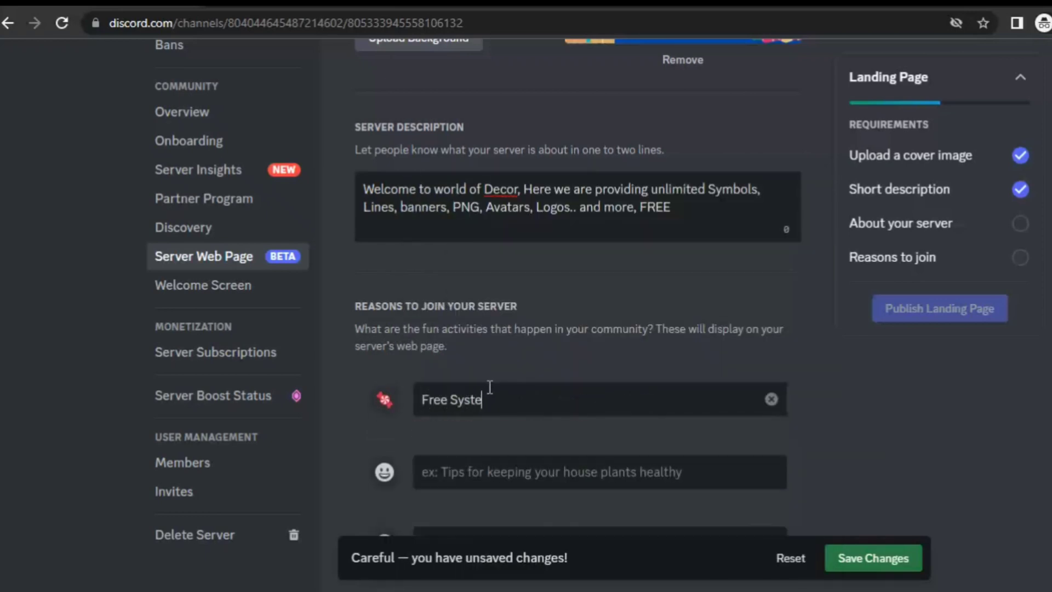
pyautogui.press('BackSpace')
pyautogui.press('BackSpace')
pyautogui.press('BackSpace')
pyautogui.write('m')
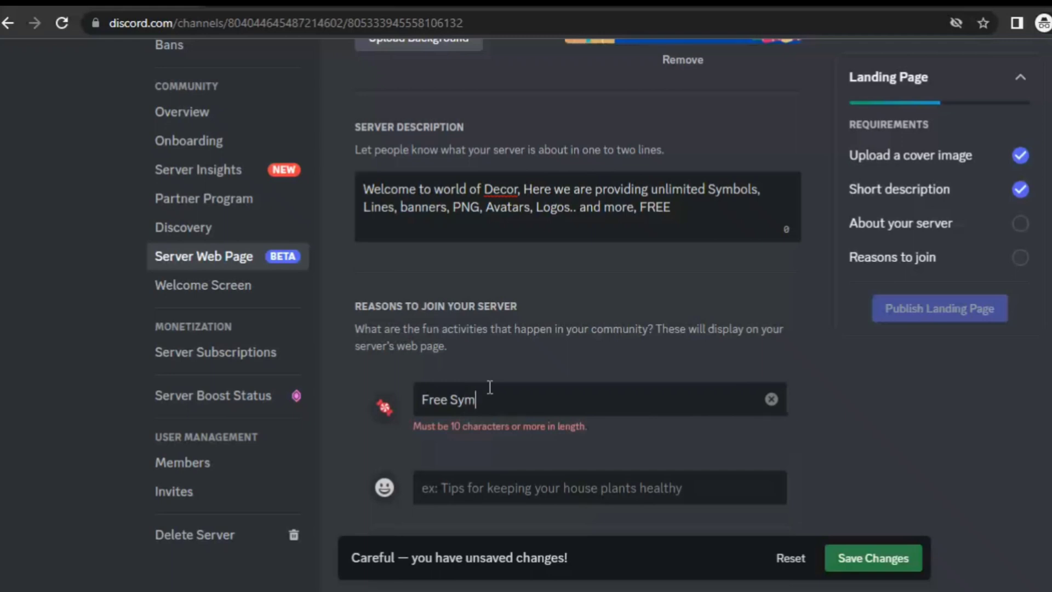
pyautogui.write('bols ad')
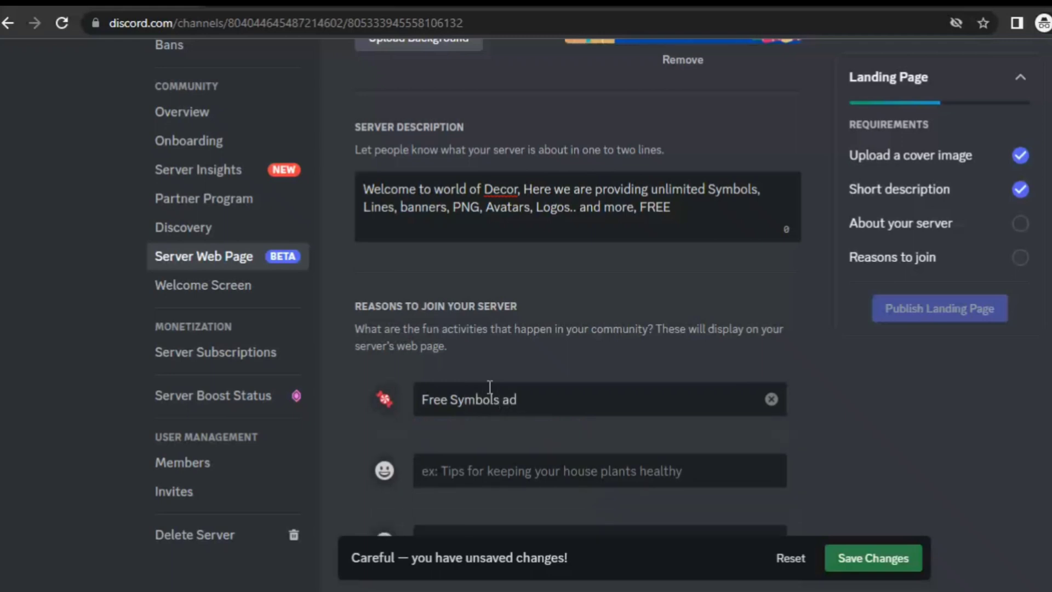
pyautogui.press('BackSpace')
pyautogui.write('nd Logos')
# Add the second reason, 'Unlimited PNGs & Templates', with a watermelon emoji.
pyautogui.click(516, 474)
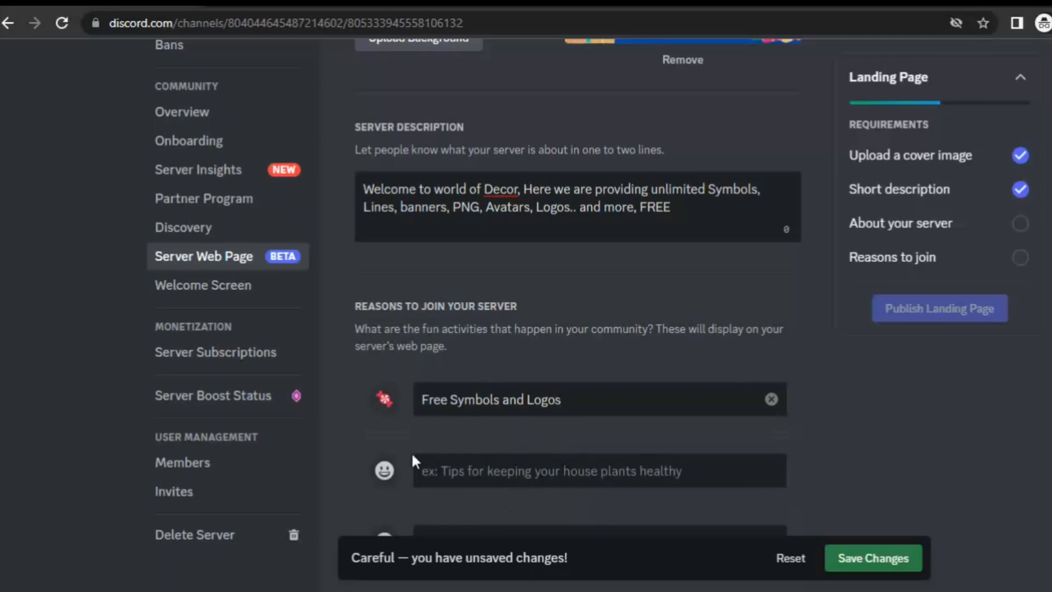
pyautogui.click(389, 470)
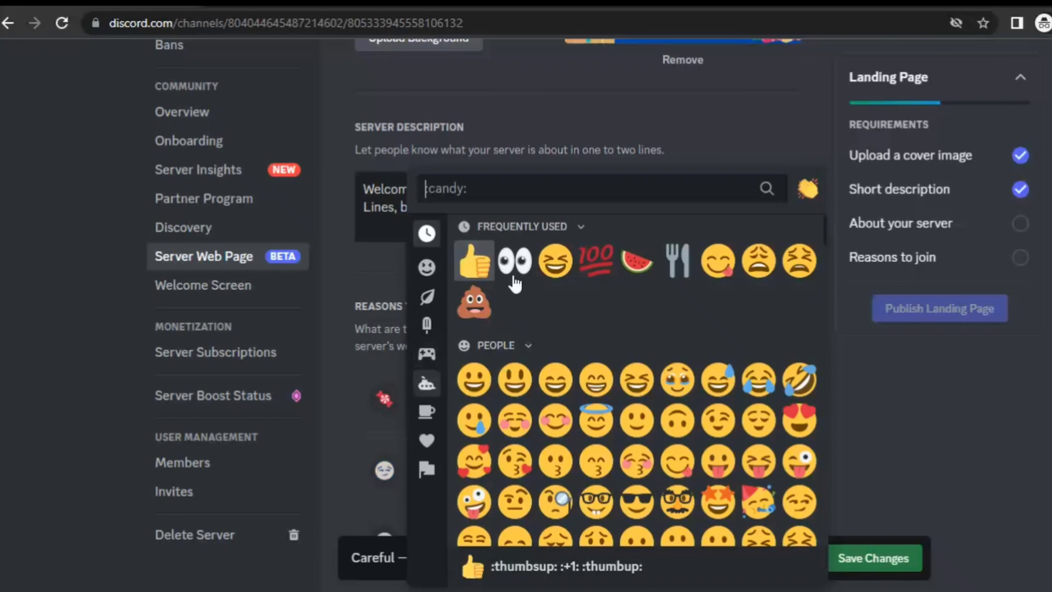
pyautogui.click(636, 262)
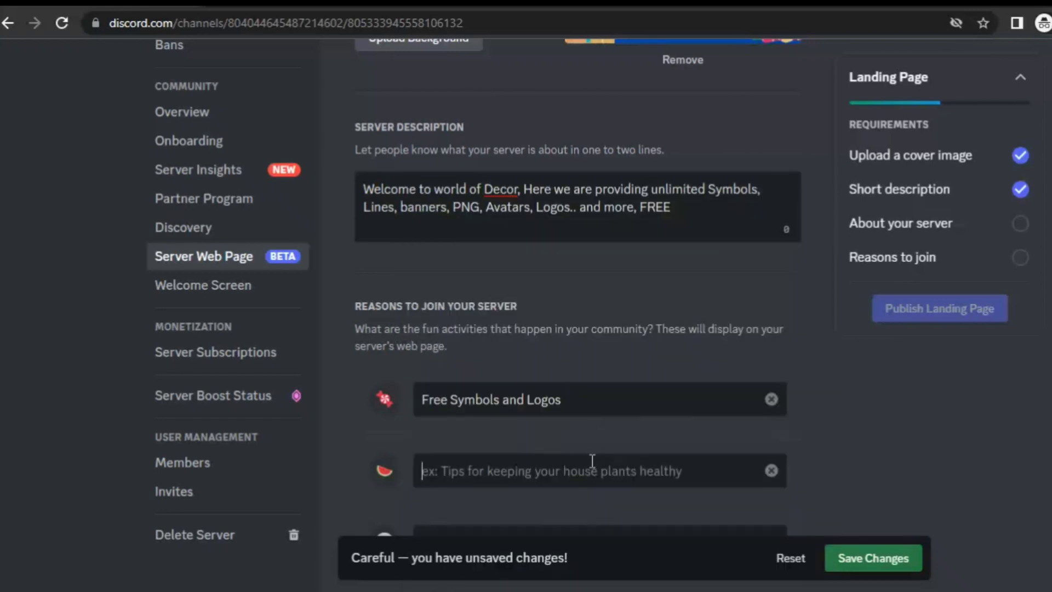
pyautogui.write('Unlimited')
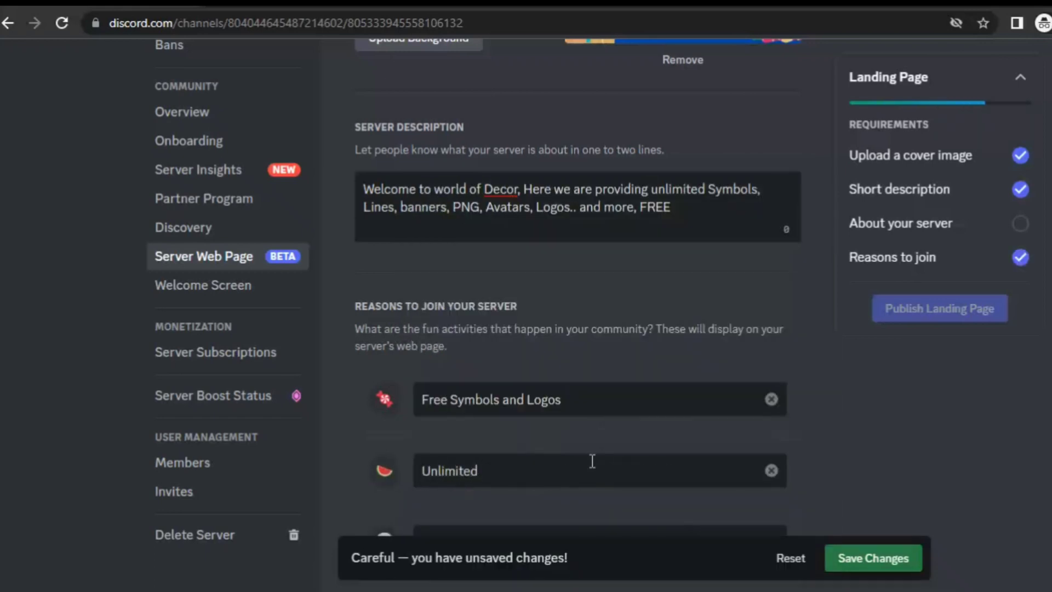
pyautogui.write(' PNS')
pyautogui.write('Gs')
pyautogui.write(' & Template')
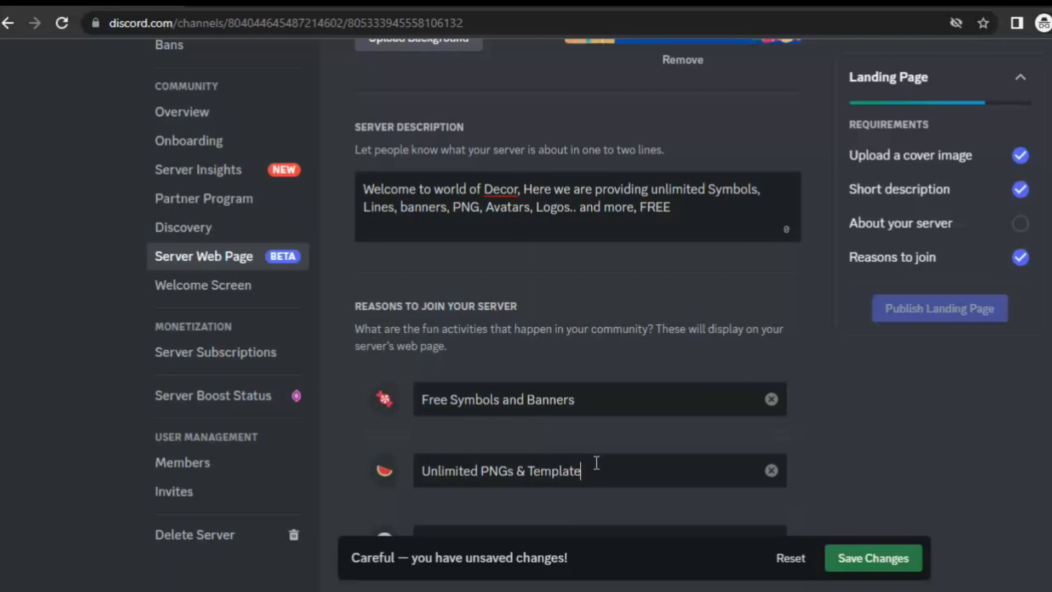
pyautogui.write('s')
pyautogui.scroll(-2, 596, 463)
# Add the reasons 'Dividers and Avatars' and 'And much more decors for your Discord Server'.
pyautogui.click(561, 435)
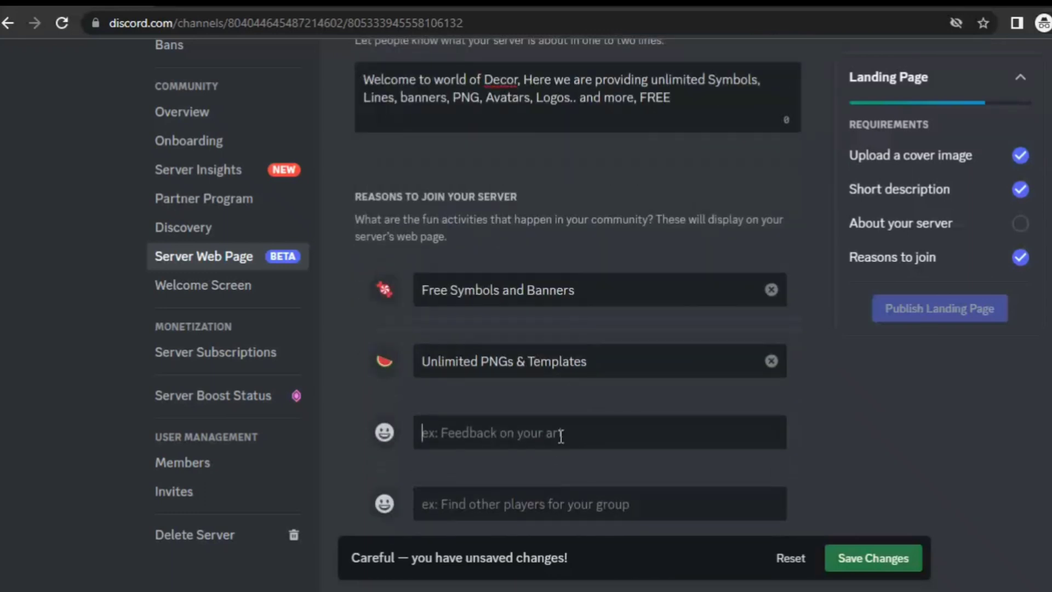
pyautogui.write('Divide')
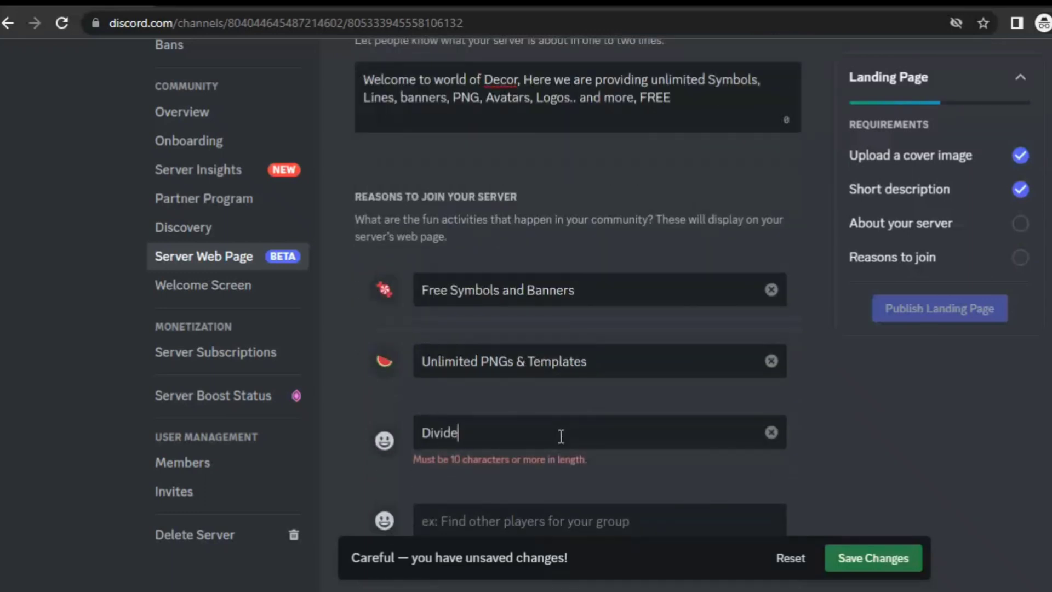
pyautogui.write(' ad')
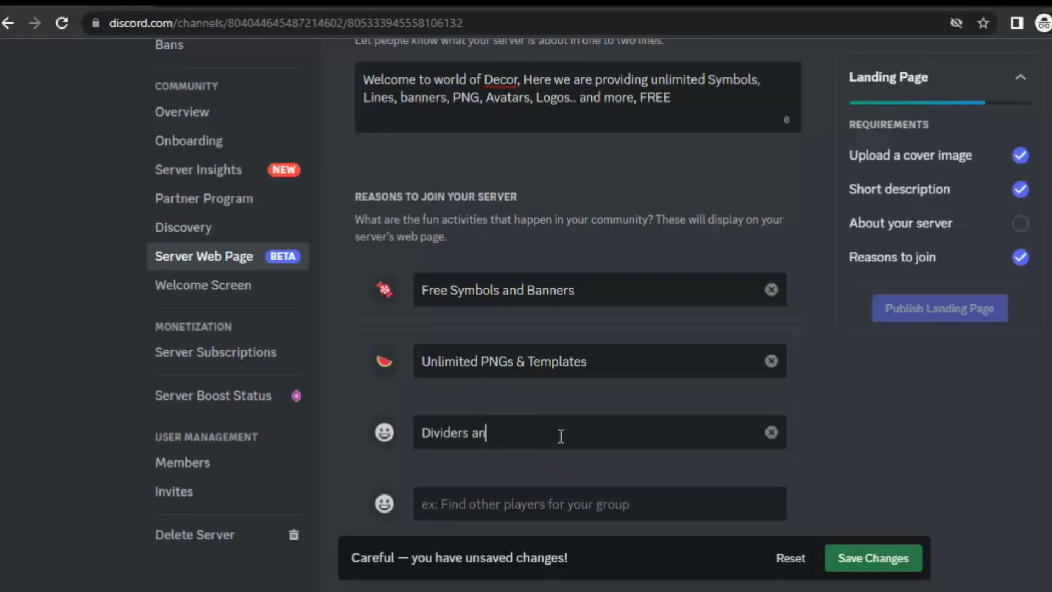
pyautogui.write('d Avatars')
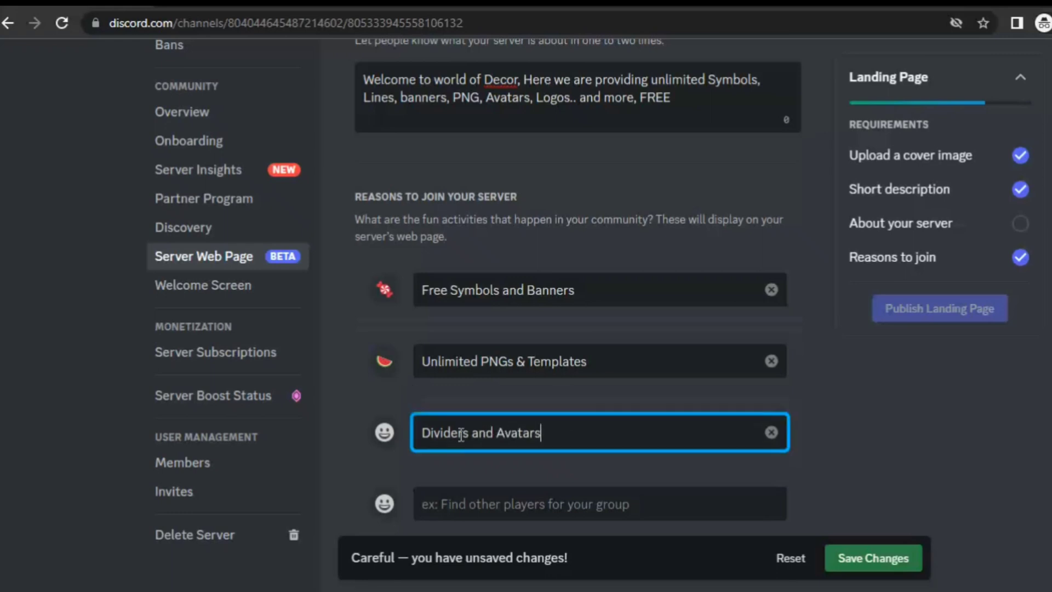
pyautogui.click(466, 504)
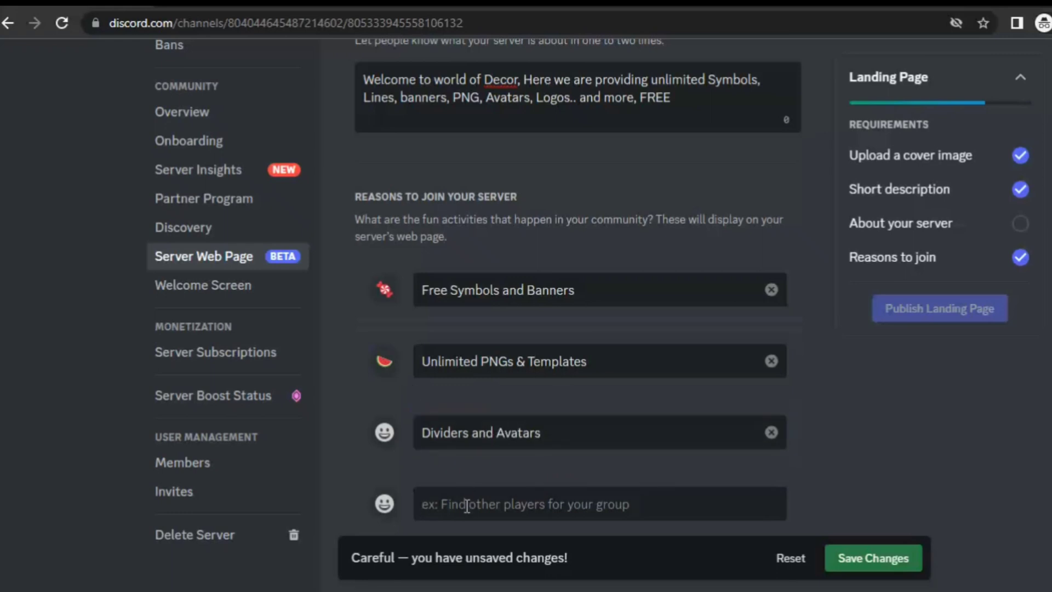
pyautogui.write('An')
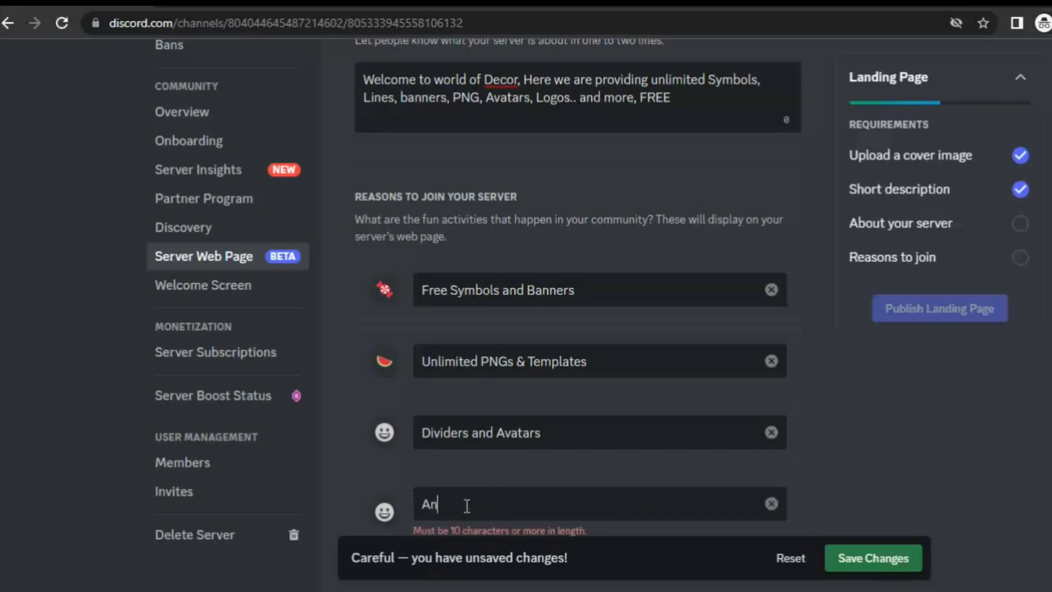
pyautogui.write('d much ')
pyautogui.write('more decors')
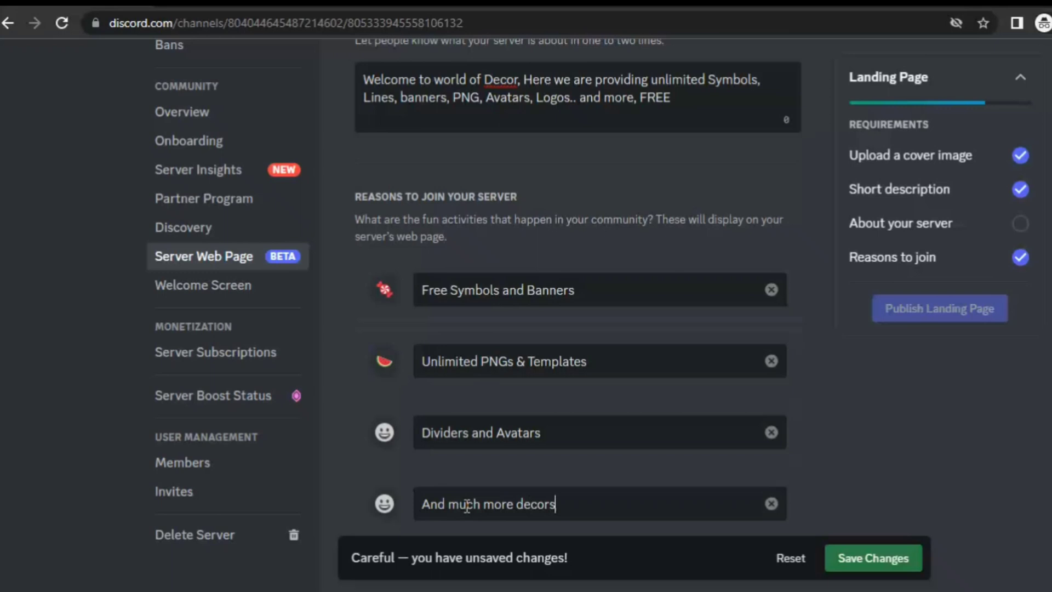
pyautogui.write(' for ypour')
pyautogui.press('BackSpace')
pyautogui.press('BackSpace')
pyautogui.press('BackSpace')
pyautogui.write('our ')
pyautogui.write('Discord S')
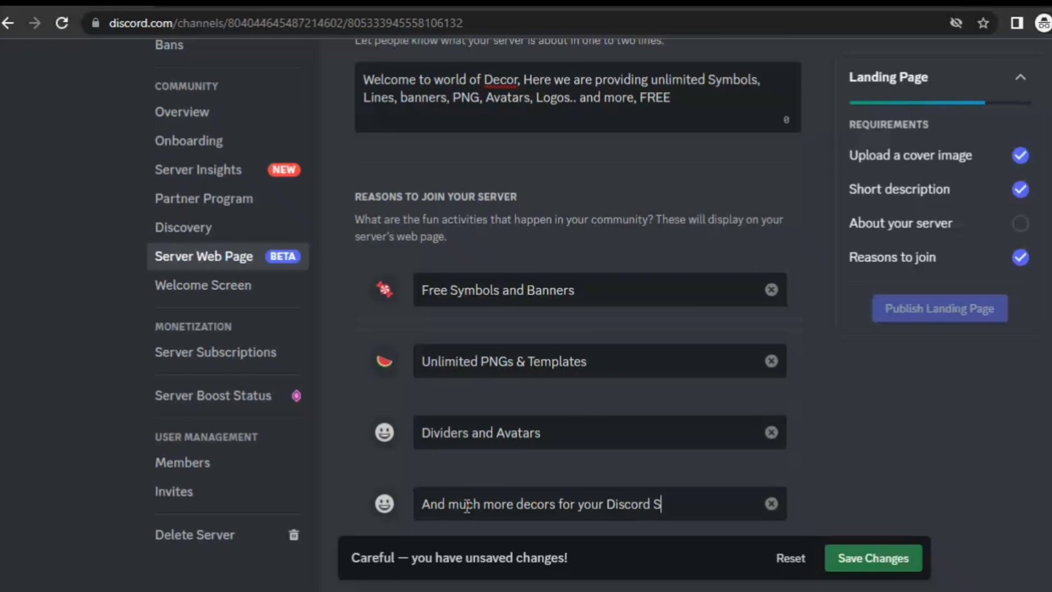
pyautogui.write('erver')
pyautogui.scroll(-8, 466, 506)
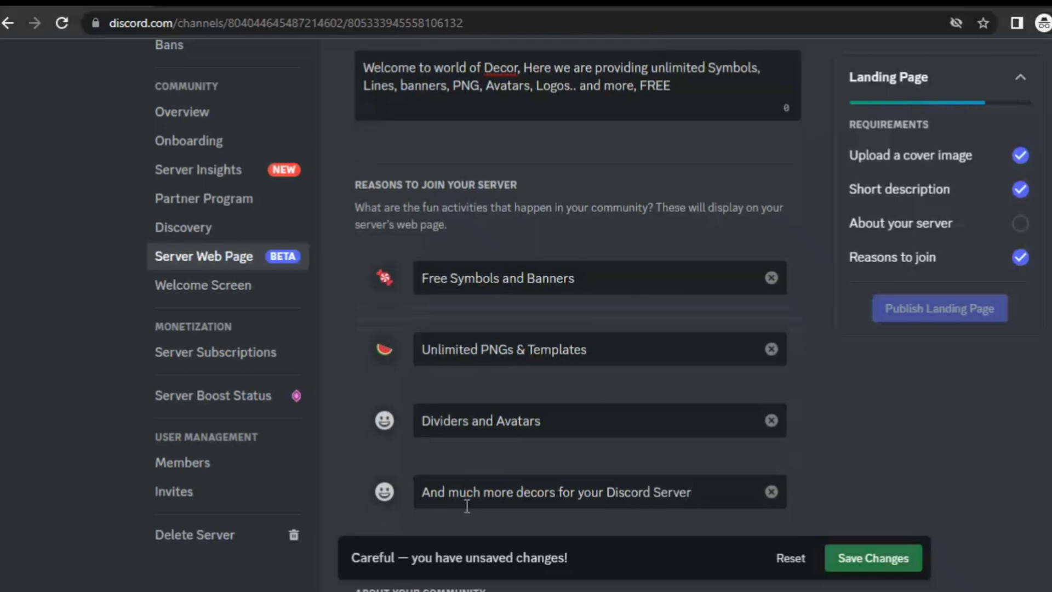
# Write the About text offering free symbols, banners, PNGs, templates, plus designing and Discord Nitro events.
pyautogui.click(503, 252)
pyautogui.write('Hwe')
pyautogui.press('BackSpace')
pyautogui.press('BackSpace')
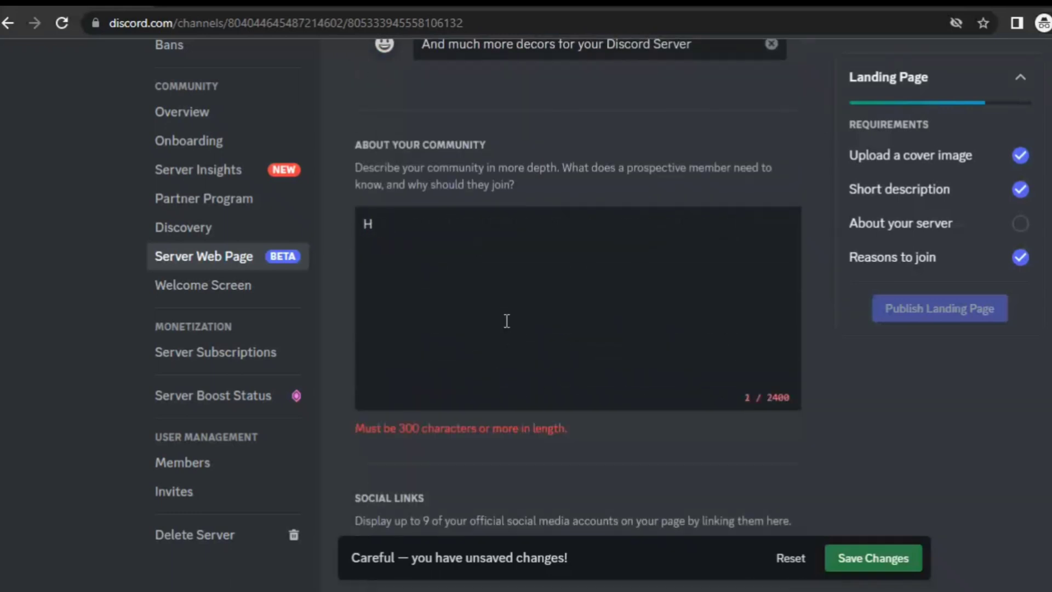
pyautogui.write('ere')
pyautogui.write(' we are pr')
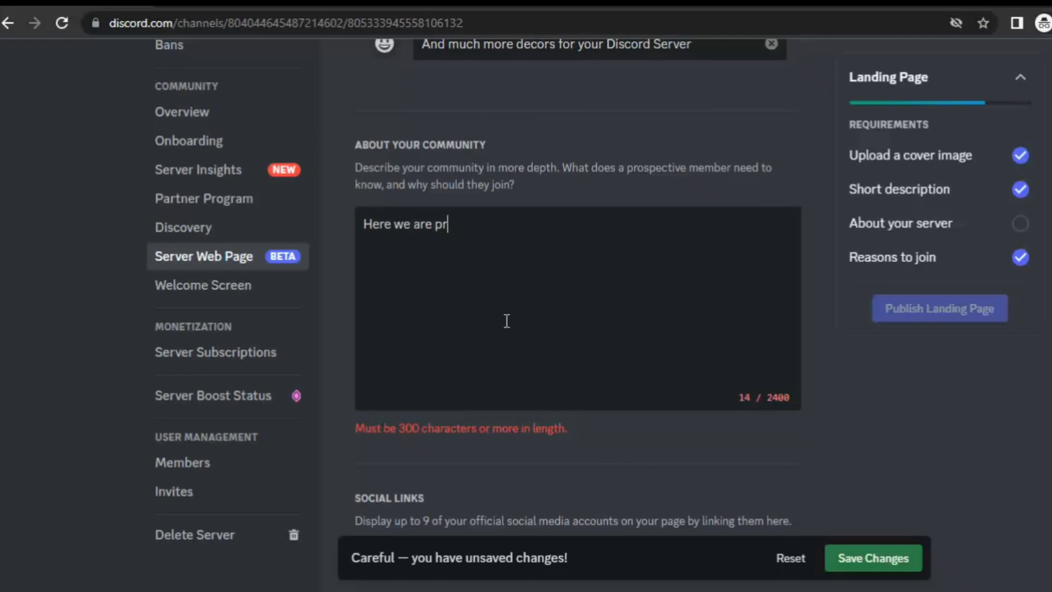
pyautogui.write('oviding Un')
pyautogui.write('limited ')
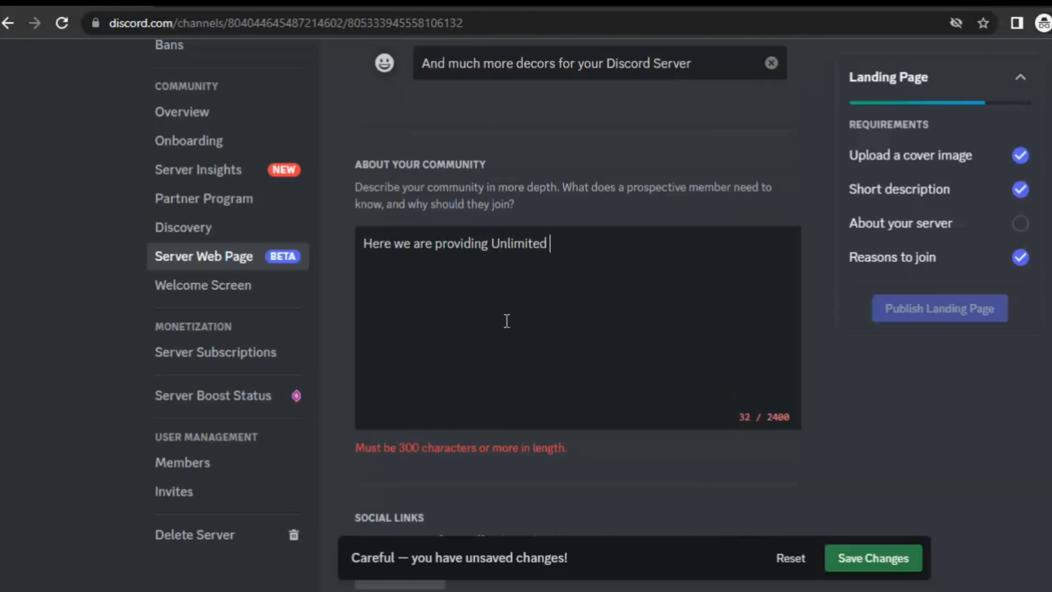
pyautogui.write('Symbols')
pyautogui.write(', Banne')
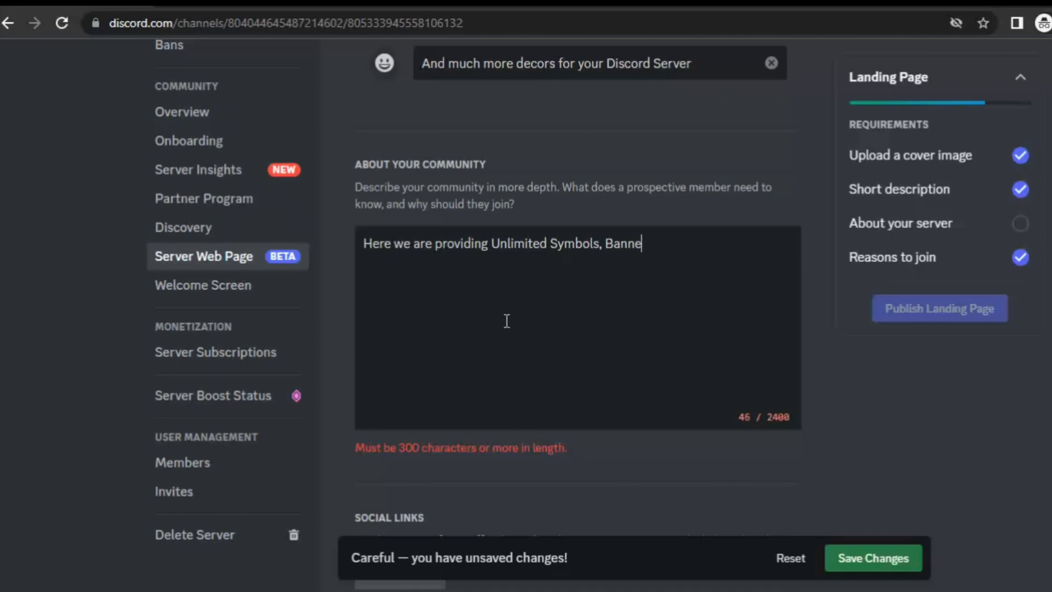
pyautogui.write('rsmojis')
pyautogui.write('PN')
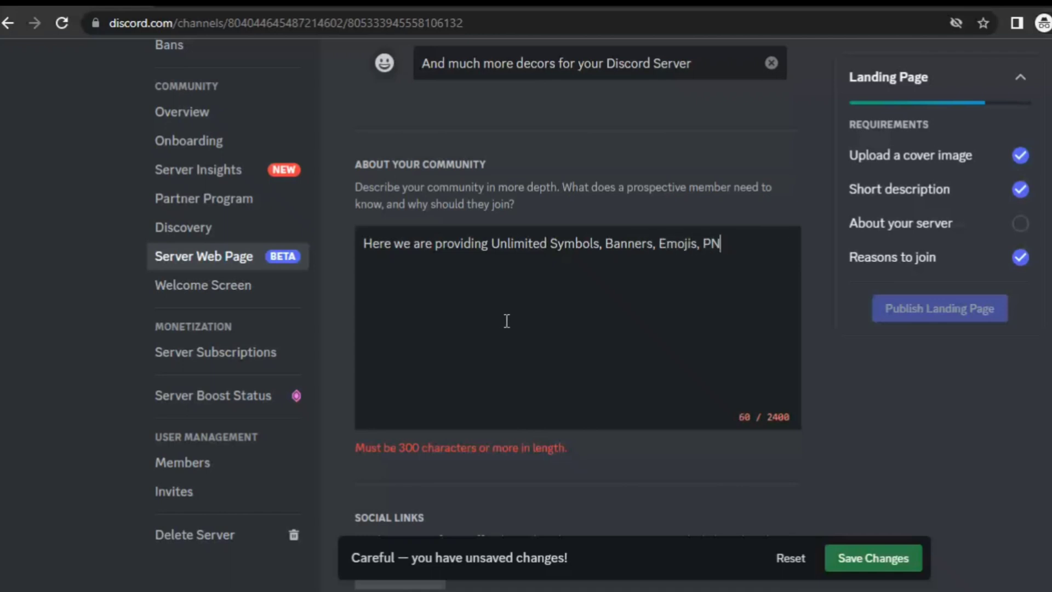
pyautogui.write('SGsSE')
pyautogui.press('BackSpace')
pyautogui.press('BackSpace')
pyautogui.write('Deividers,')
pyautogui.write(' Avatars')
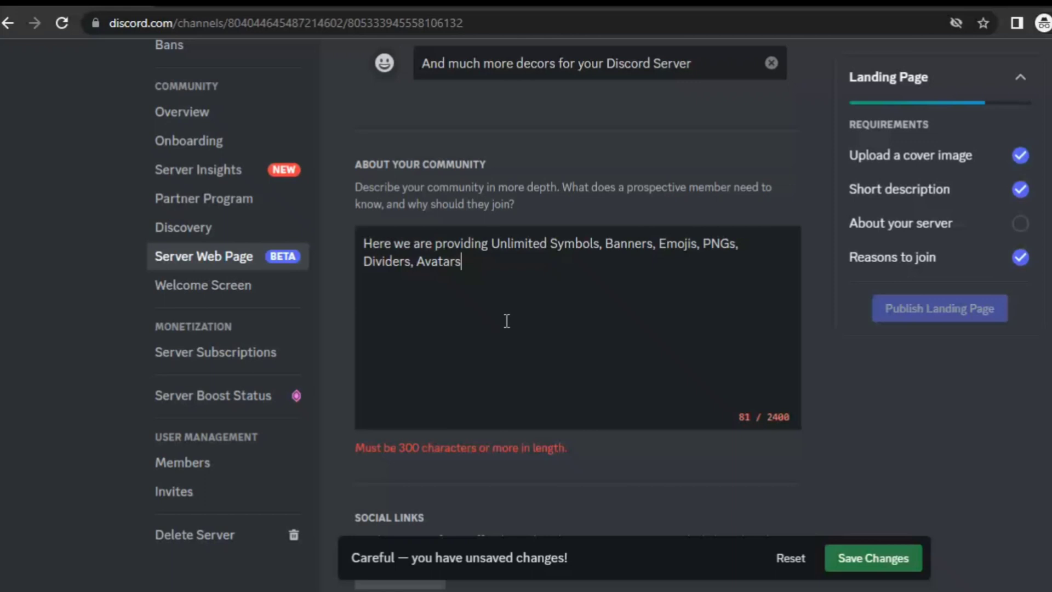
pyautogui.write(' &')
pyautogui.write(', Tem')
pyautogui.write('plated a')
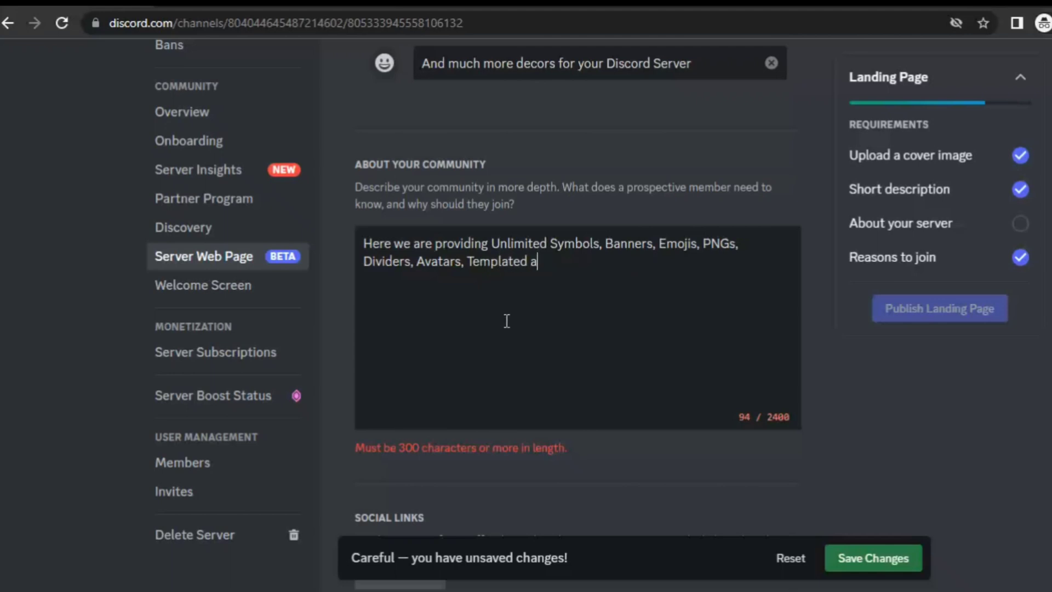
pyautogui.write('s ad')
pyautogui.write('much moretufs')
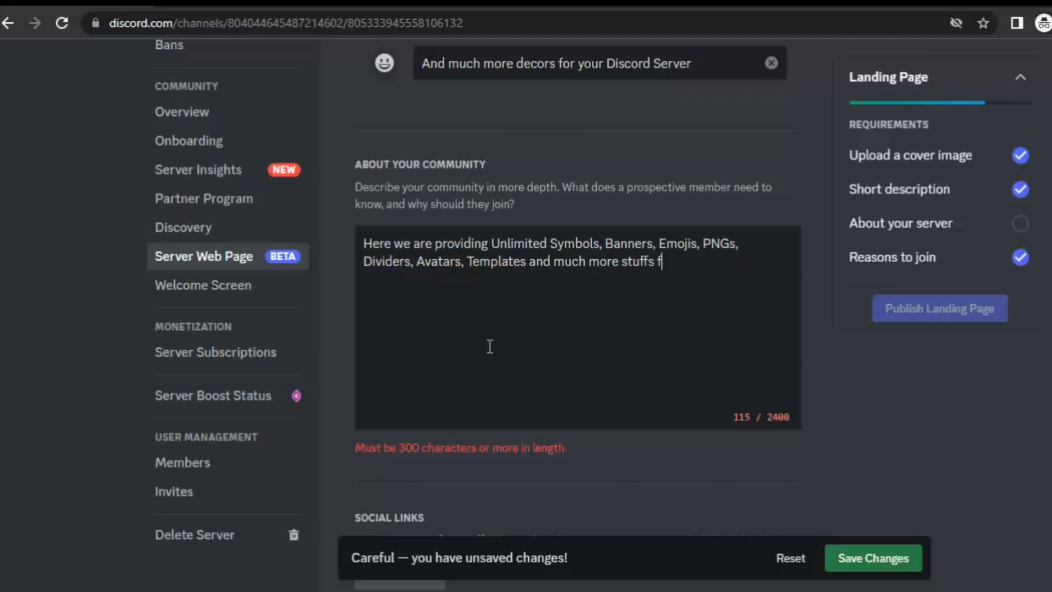
pyautogui.write('providing ')
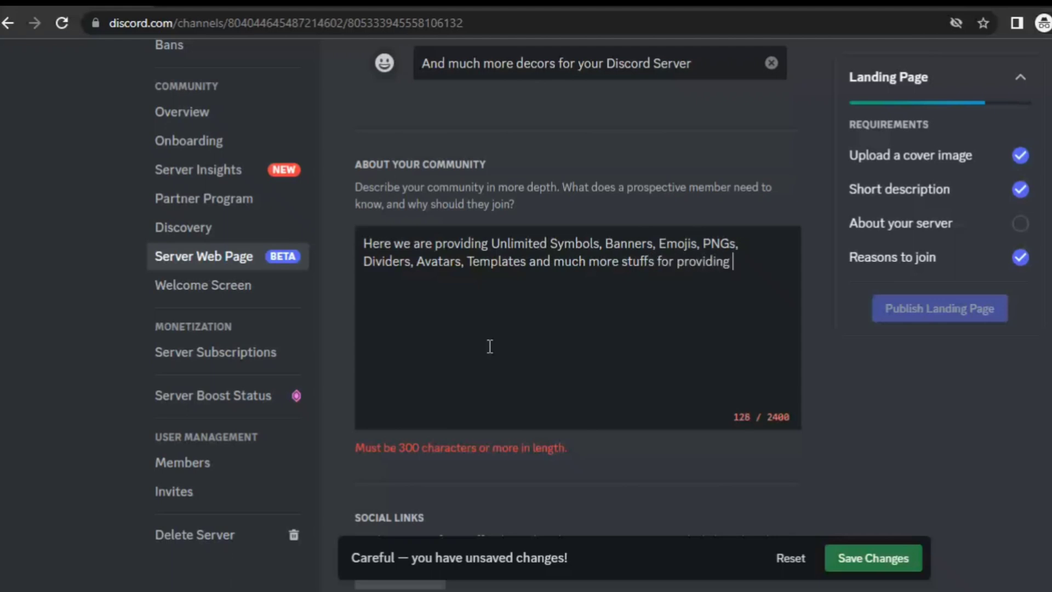
pyautogui.write('o decoratre')
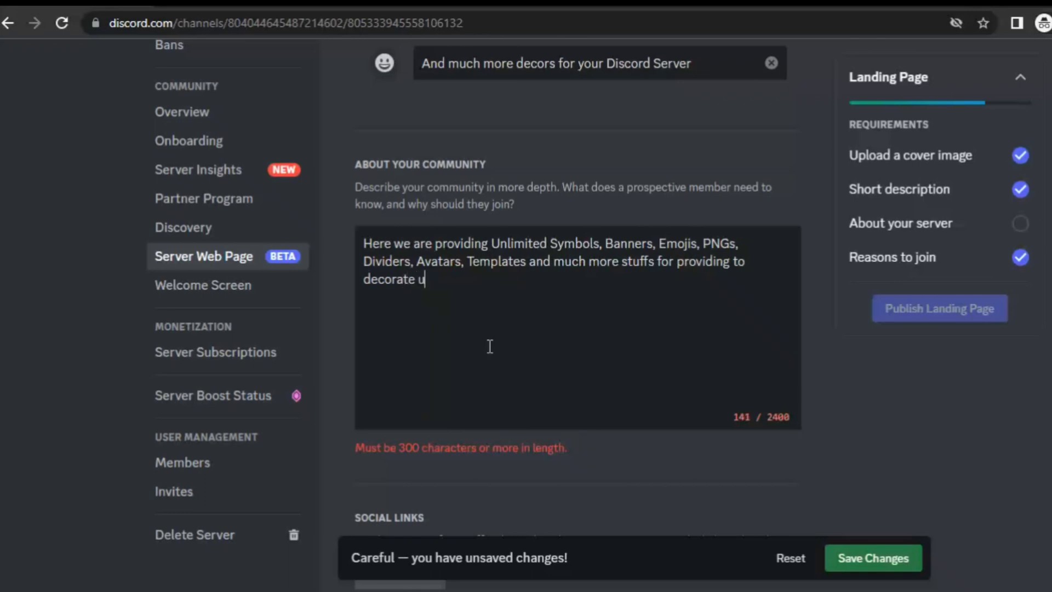
pyautogui.write('our Discor')
pyautogui.press('BackSpace')
pyautogui.write('ser')
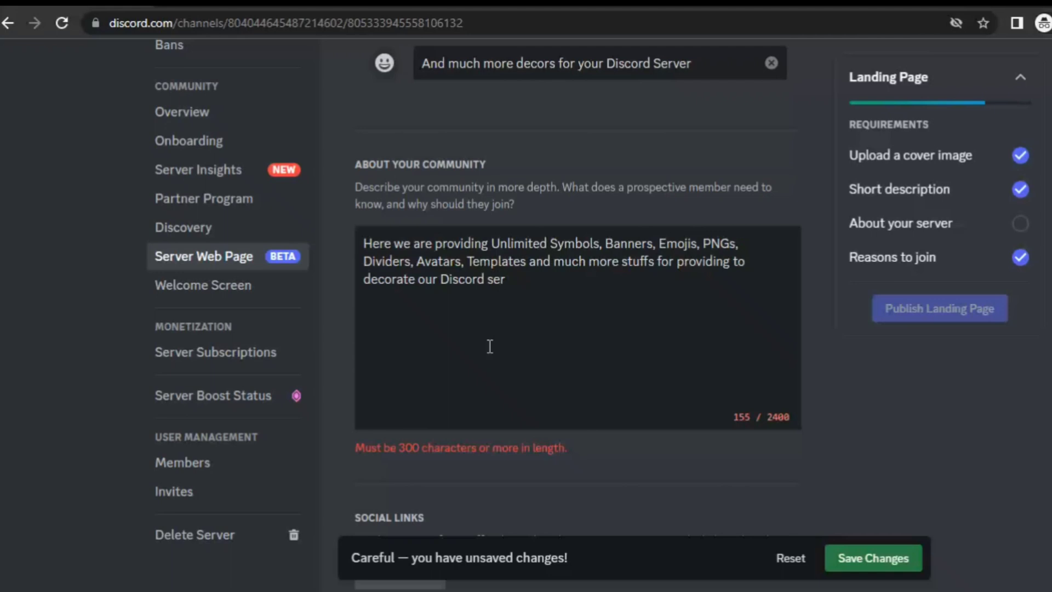
pyautogui.write('vers, all for ')
pyautogui.write('ever')
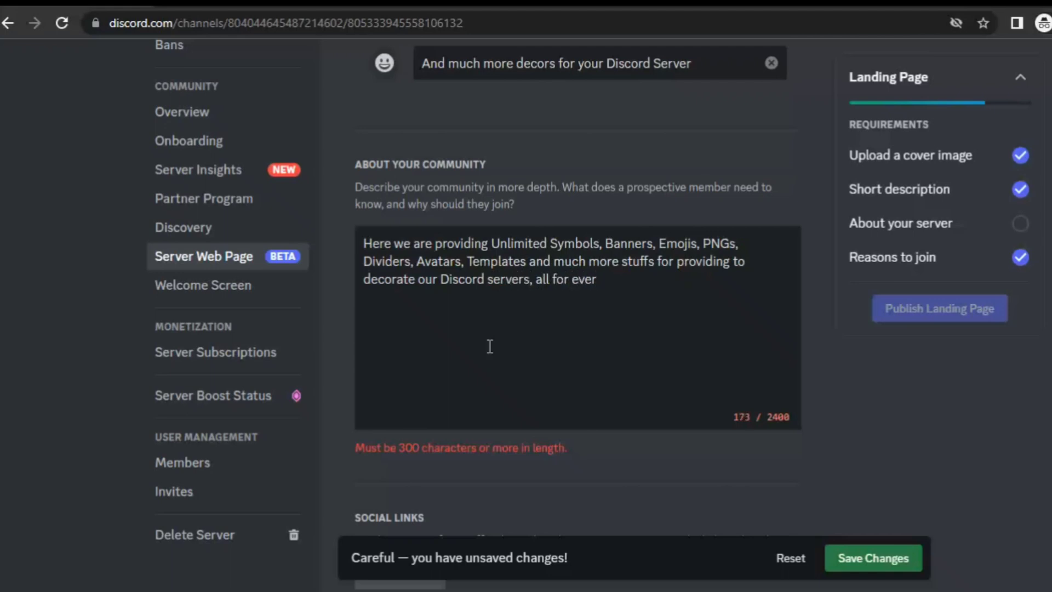
pyautogui.write('yone and Ab')
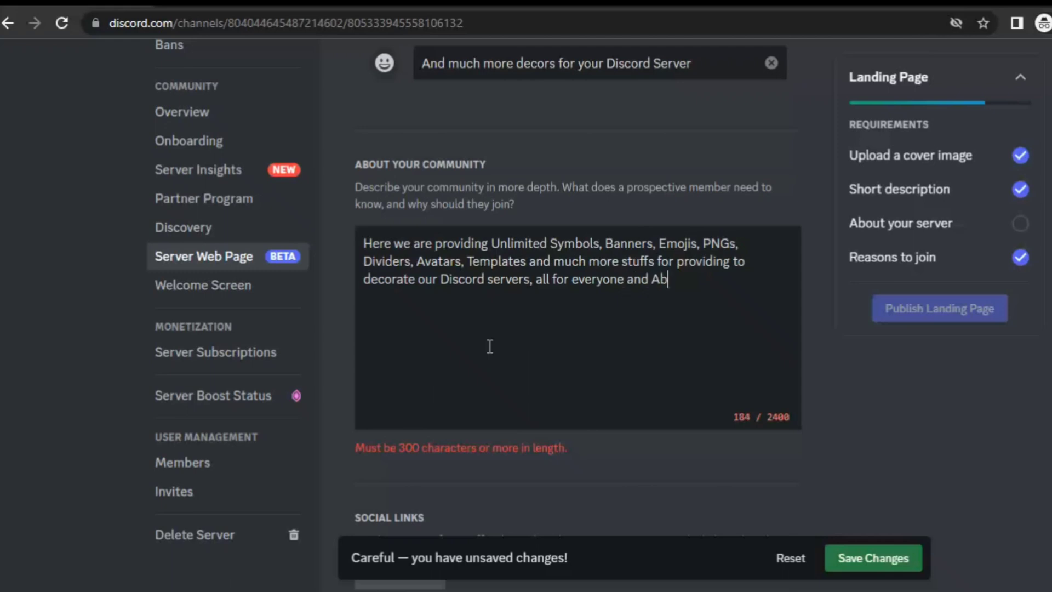
pyautogui.write('solutely FREE  ')
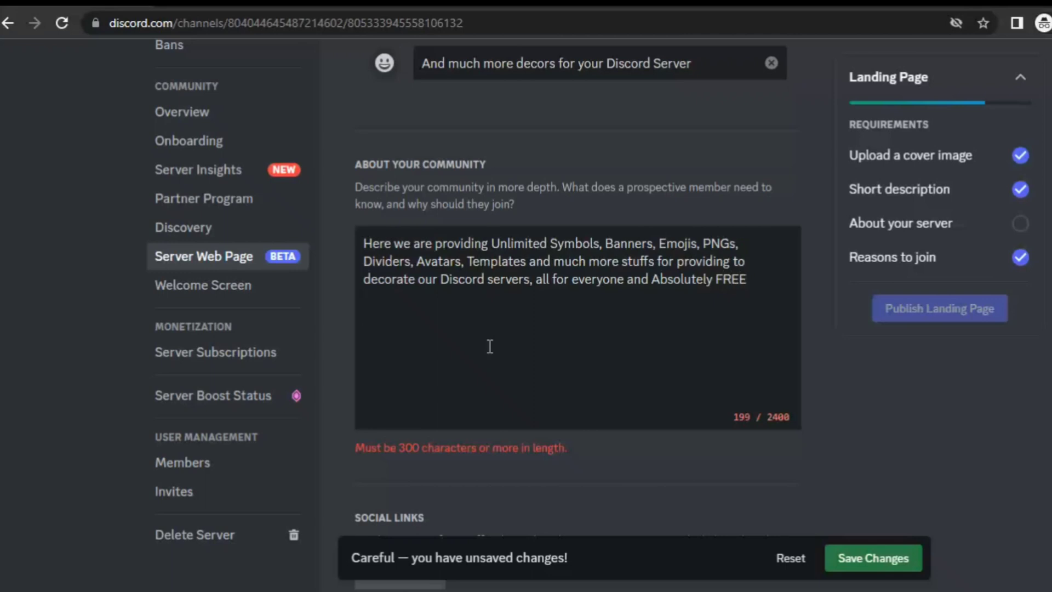
pyautogui.write('We are al')
pyautogui.write('so ora')
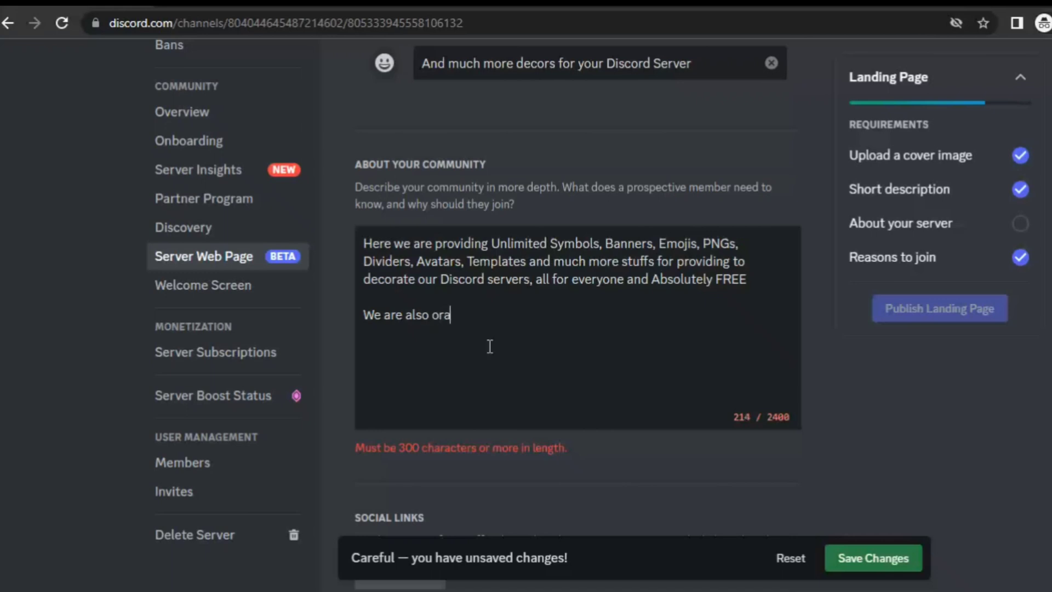
pyautogui.write('ga')
pyautogui.press('BackSpace')
pyautogui.press('BackSpace')
pyautogui.press('BackSpace')
pyautogui.write('ganiz')
pyautogui.write('e ma')
pyautogui.write('ny events and ')
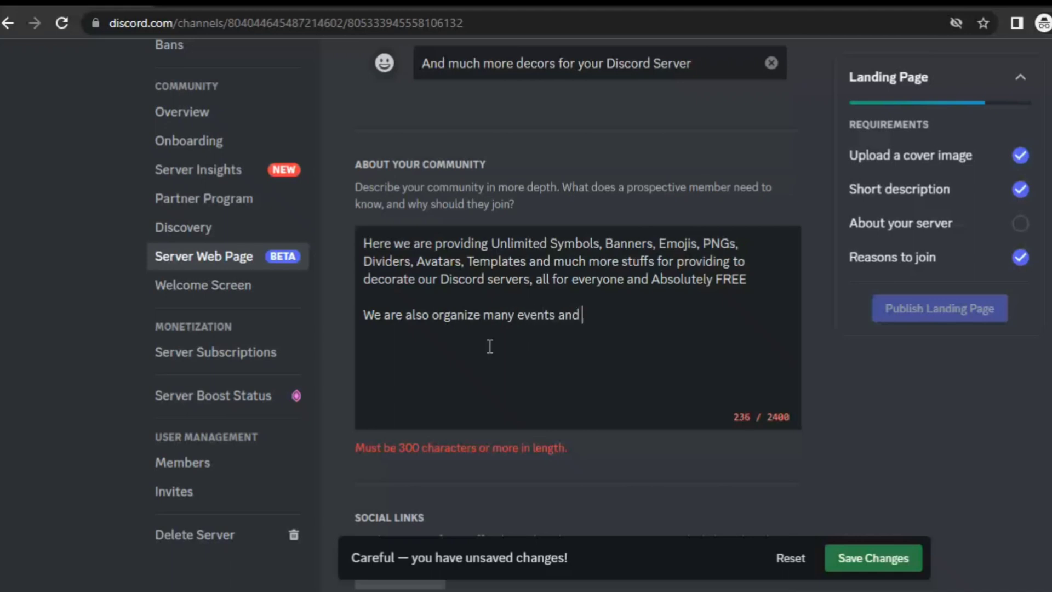
pyautogui.press('BackSpace')
pyautogui.press('BackSpace')
pyautogui.press('BackSpace')
pyautogui.press('BackSpace')
pyautogui.write('related to ')
pyautogui.write('designing and ')
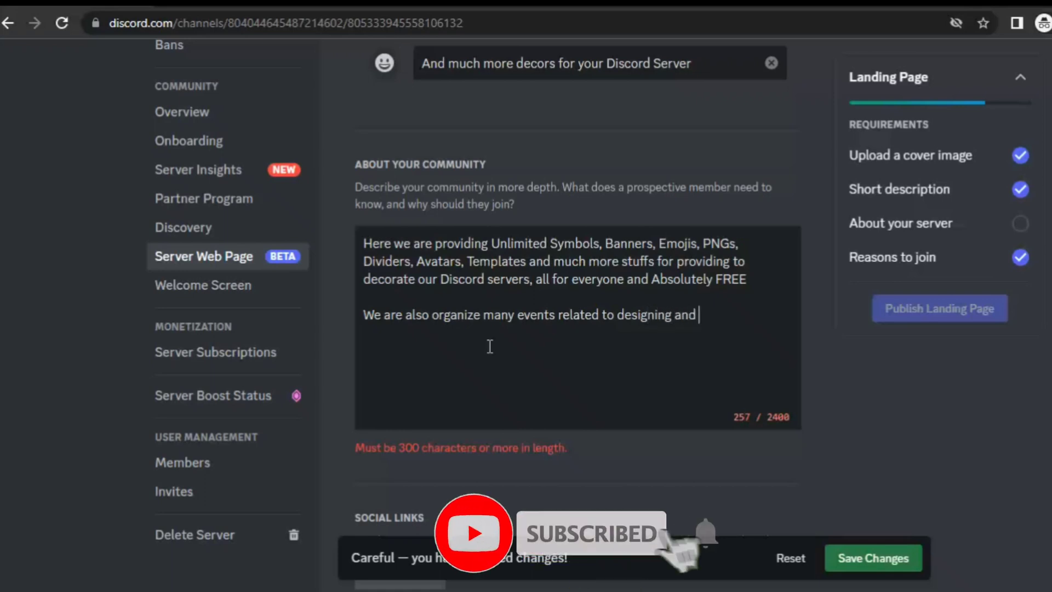
pyautogui.write('Discord Nitro')
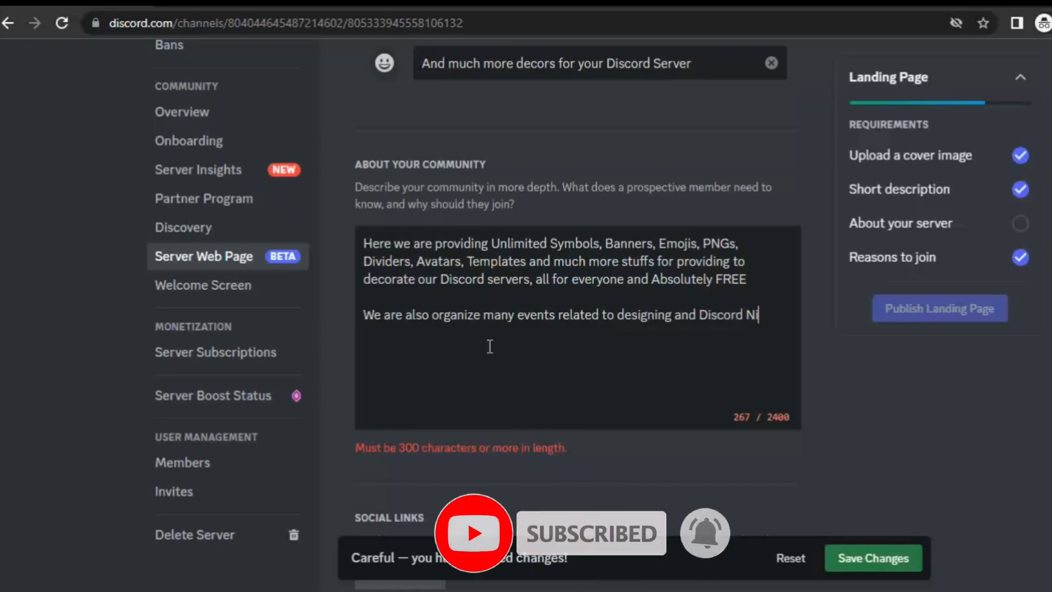
pyautogui.press('Return')
pyautogui.press('Return')
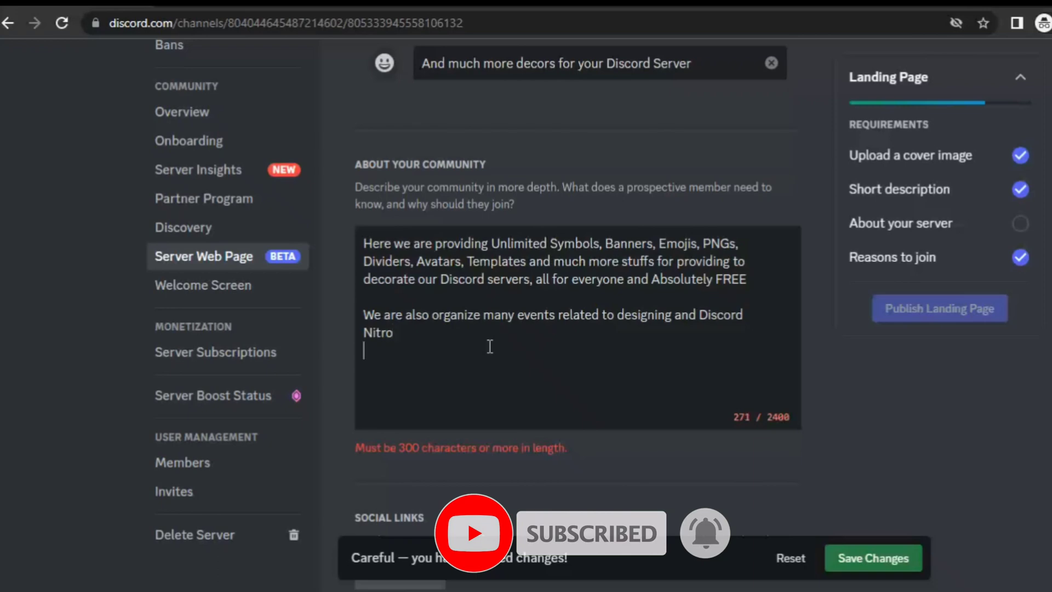
pyautogui.write('We are also do collaborations and Promotion in the server')
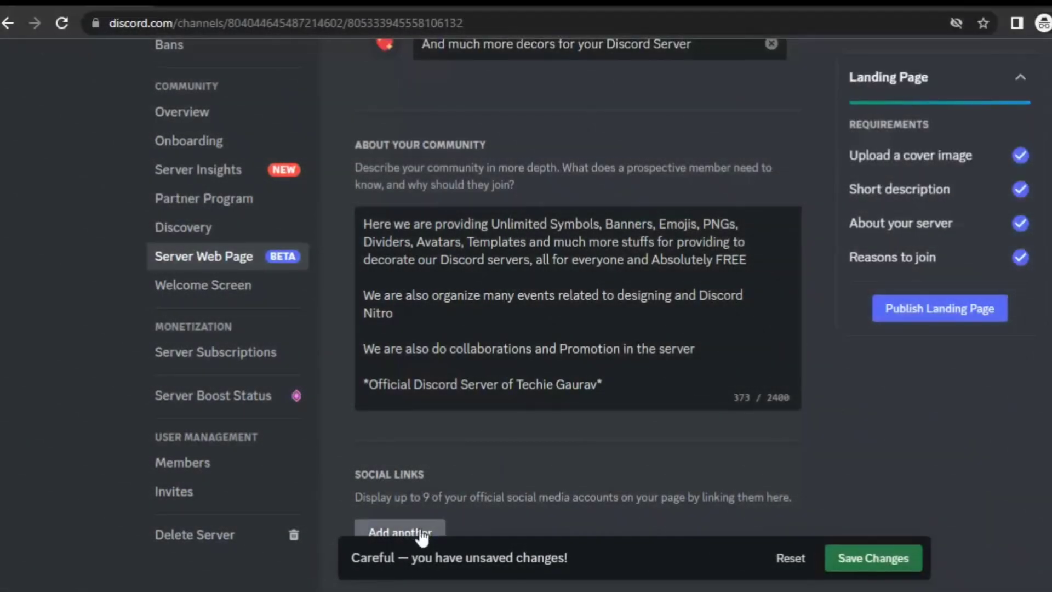
# Add a YouTube social link with the creator's channel name.
pyautogui.click(422, 533)
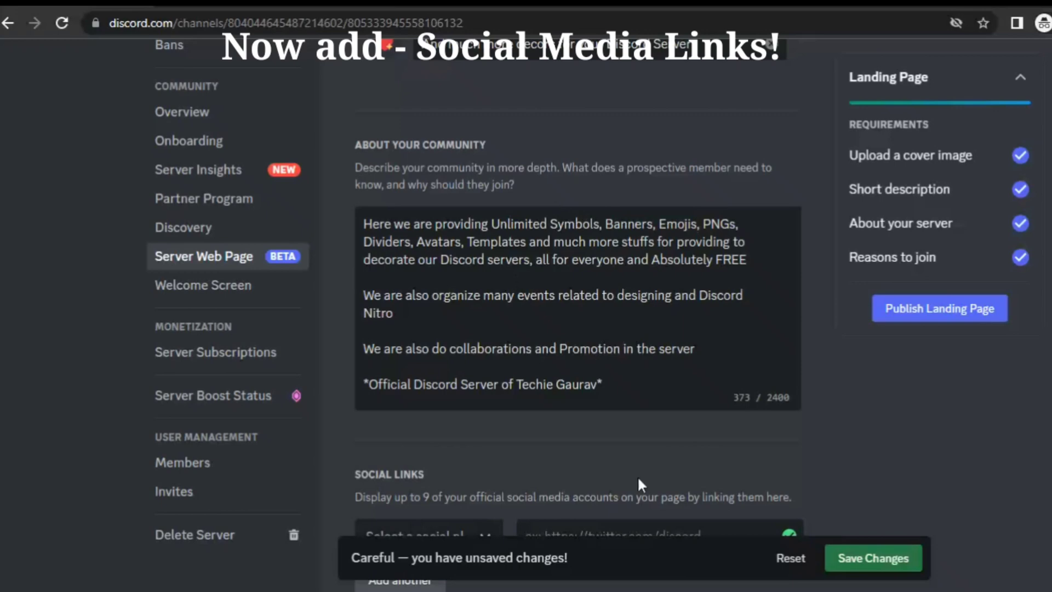
pyautogui.scroll(-1, 638, 478)
pyautogui.click(487, 498)
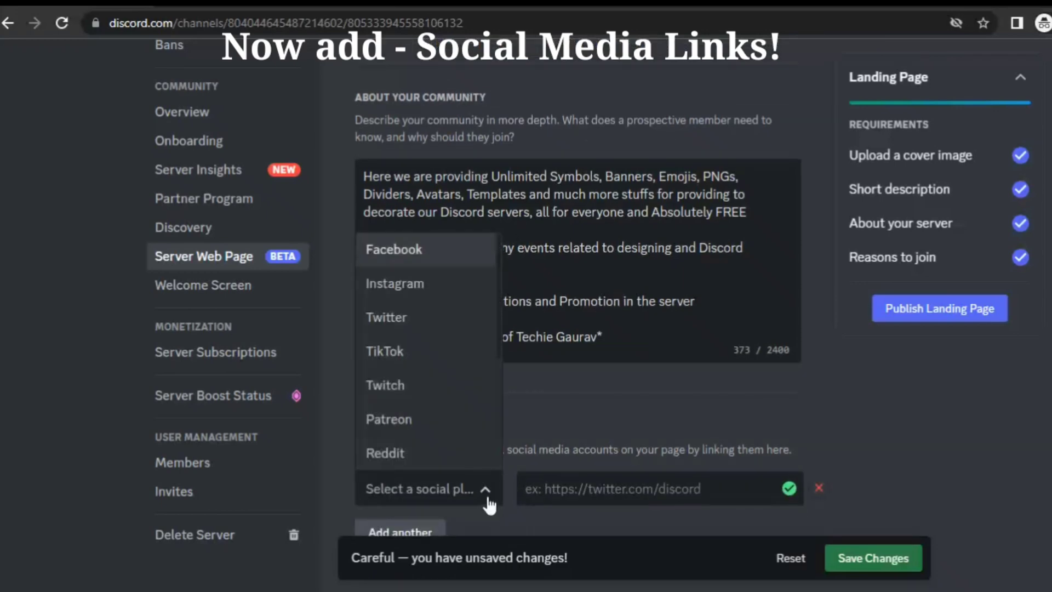
pyautogui.click(431, 285)
pyautogui.click(442, 455)
pyautogui.click(677, 491)
pyautogui.write('https://youtube.com/Te')
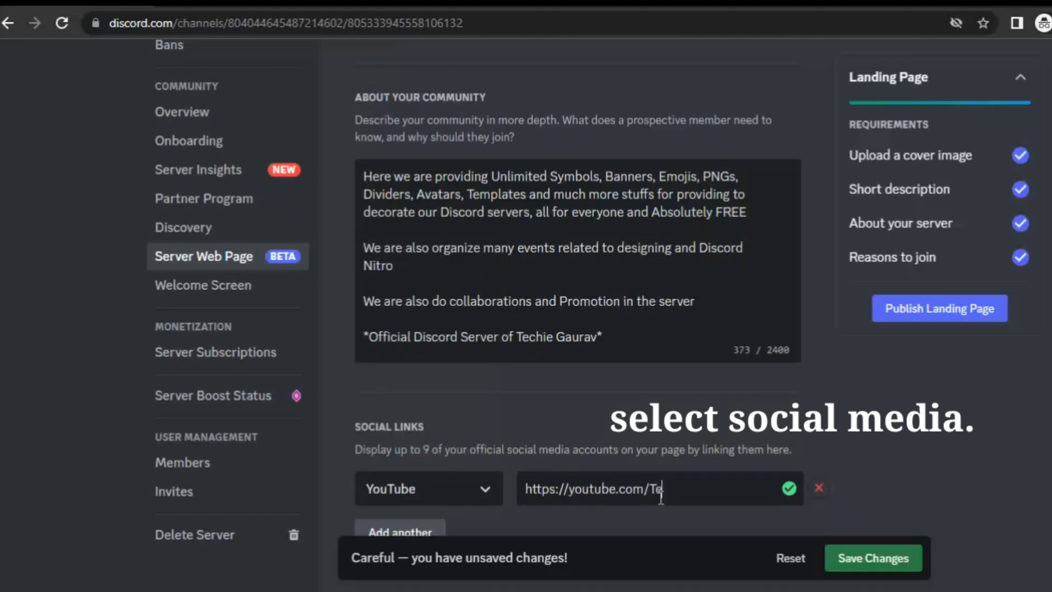
pyautogui.write('chiegaurav')
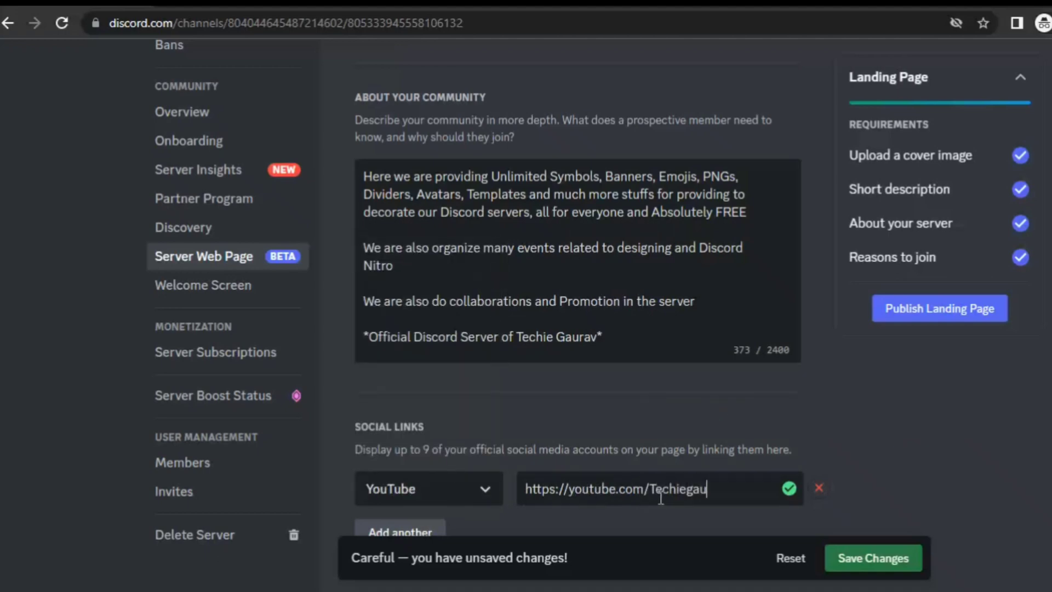
pyautogui.press('BackSpace')
pyautogui.press('BackSpace')
pyautogui.press('BackSpace')
pyautogui.write('Ga')
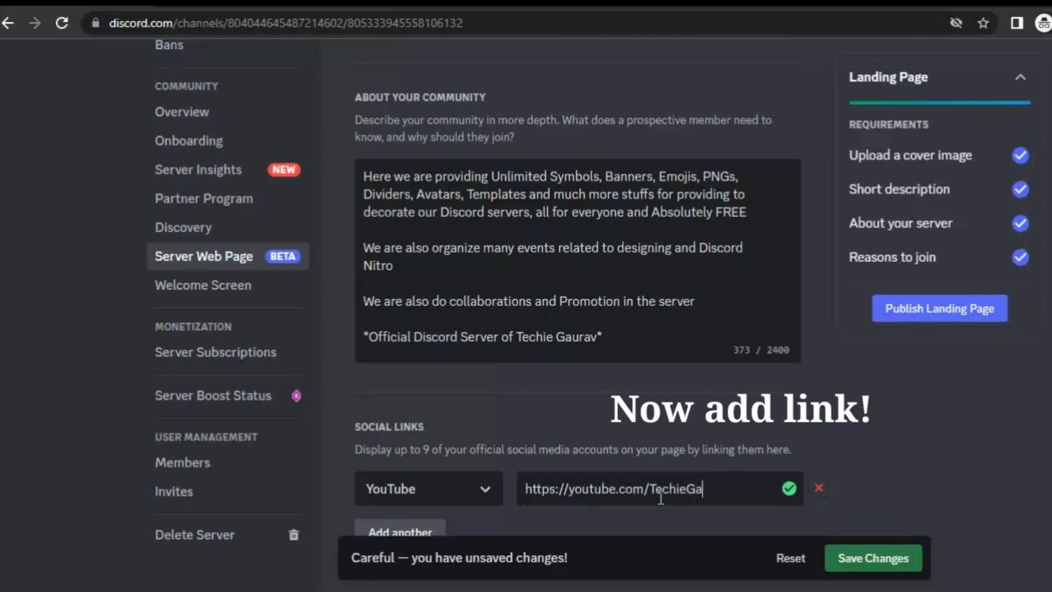
pyautogui.write('urav')
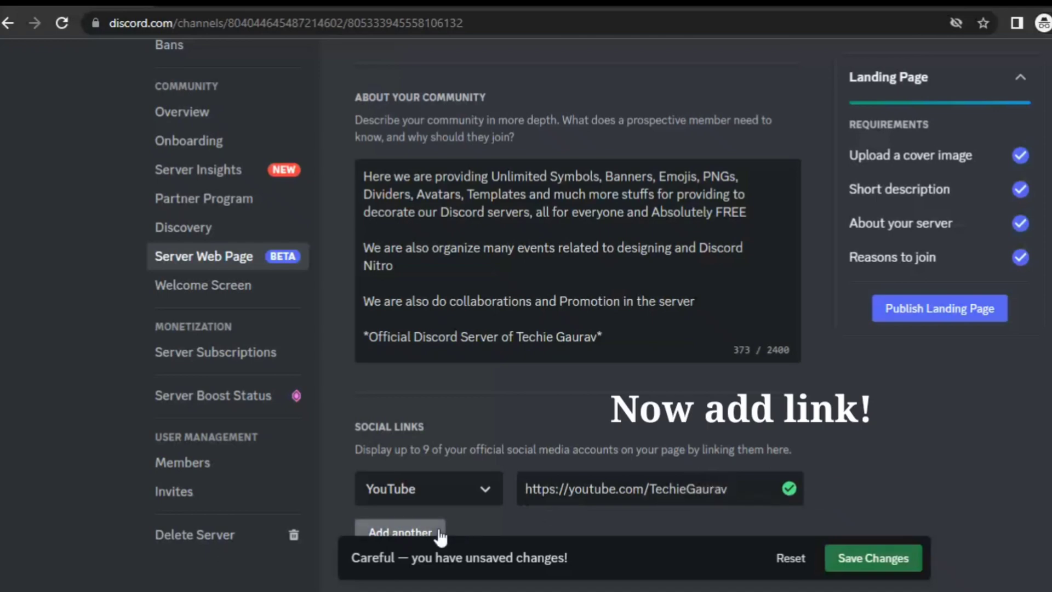
# Add a second YouTube social link pointing to the DiscordHindi channel.
pyautogui.click(438, 530)
pyautogui.scroll(-1, 439, 534)
pyautogui.click(445, 500)
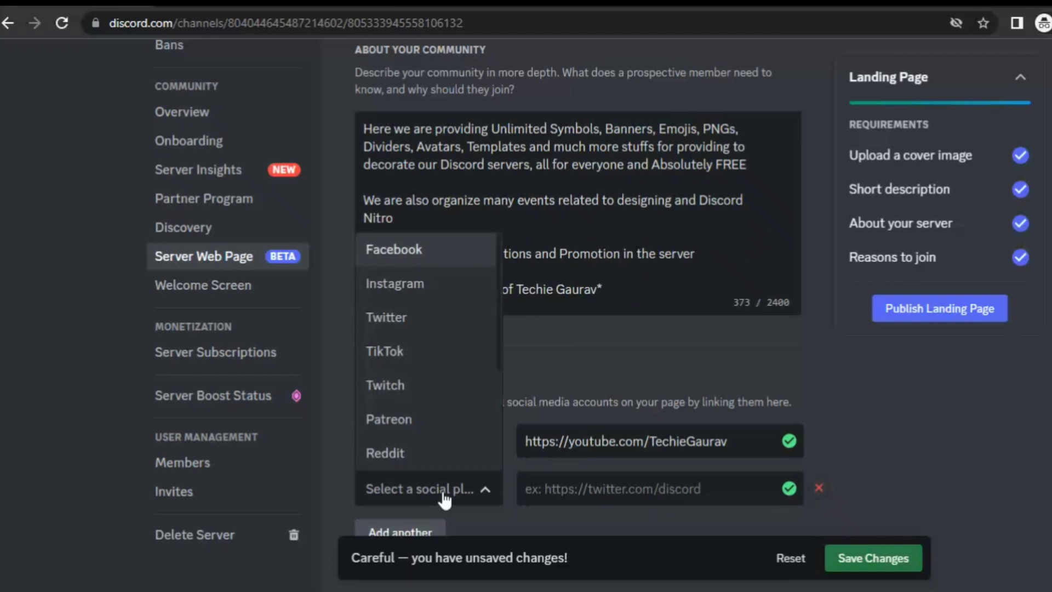
pyautogui.scroll(-3, 411, 322)
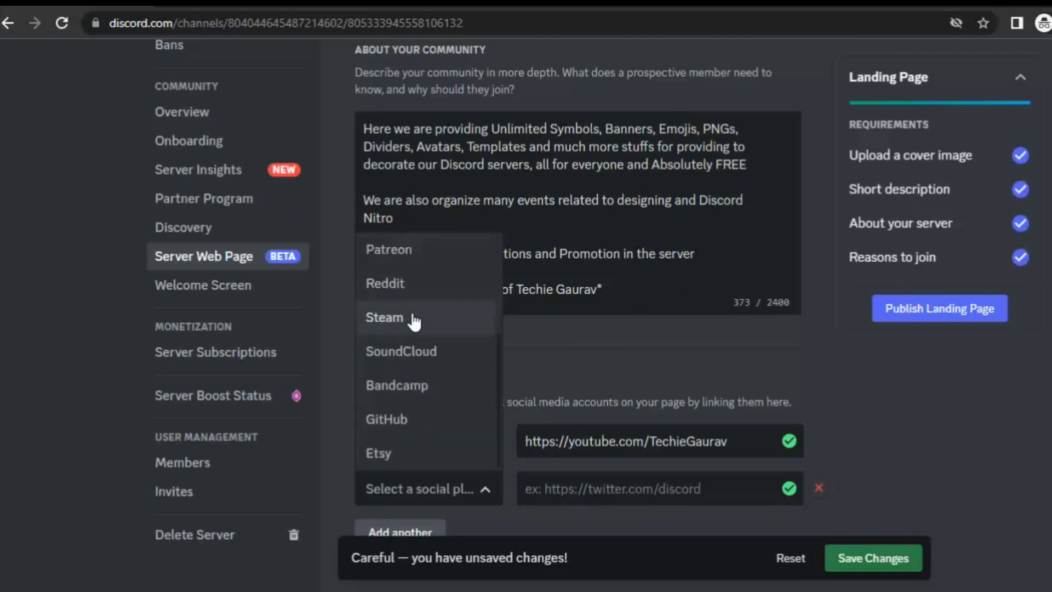
pyautogui.scroll(3, 414, 323)
pyautogui.scroll(-3, 414, 322)
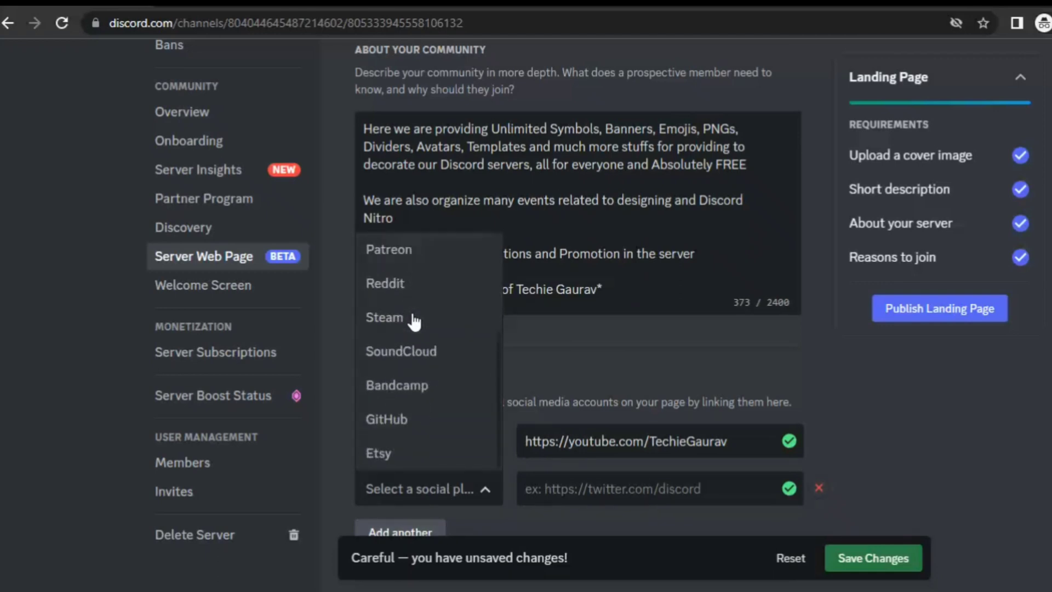
pyautogui.click(571, 485)
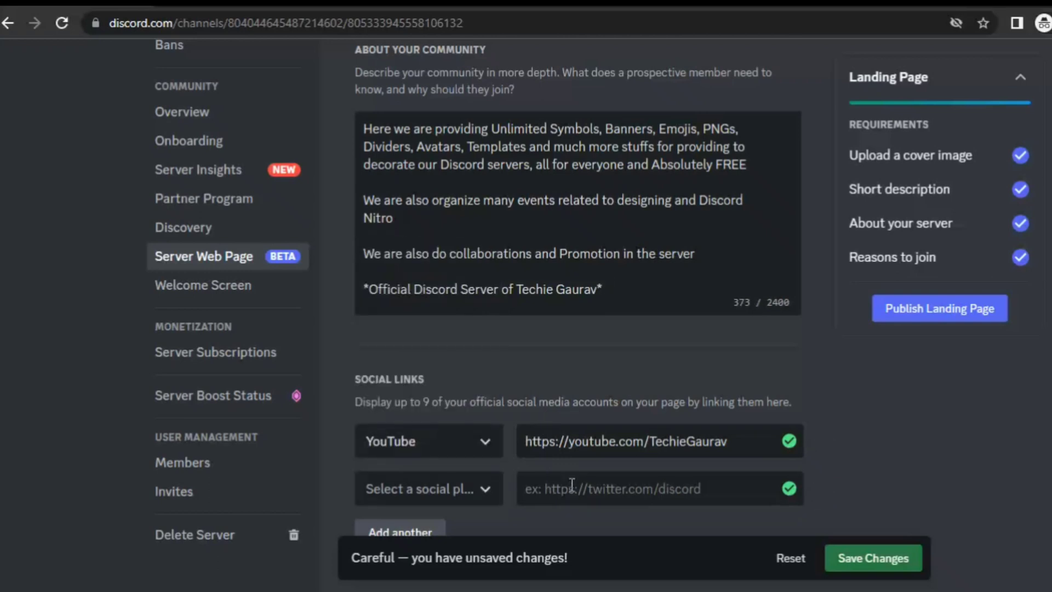
pyautogui.moveTo(649, 441); pyautogui.dragTo(458, 468)
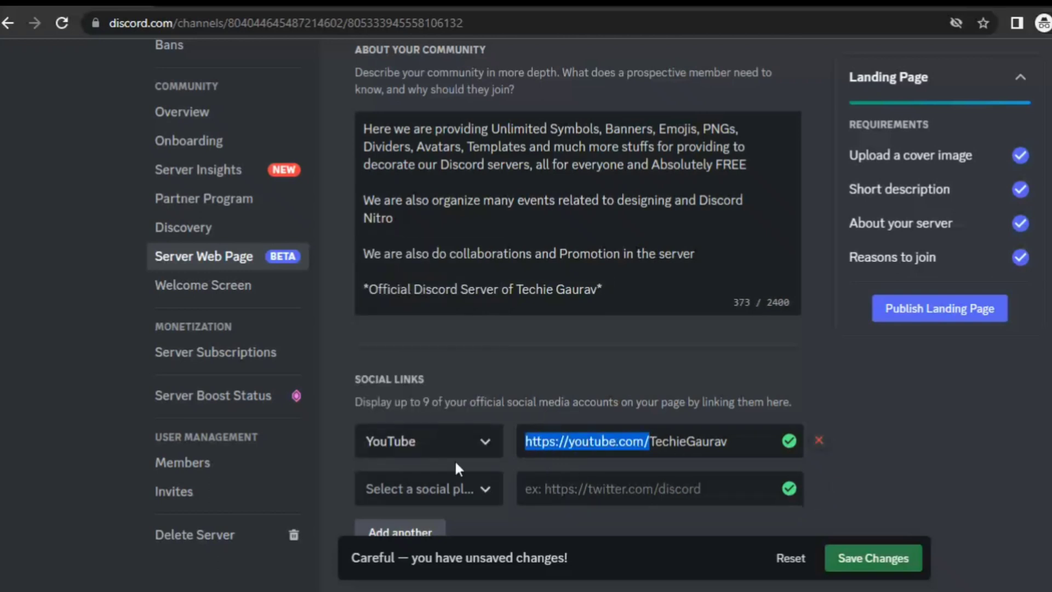
pyautogui.hotkey('ctrl', 'c')
pyautogui.click(526, 476)
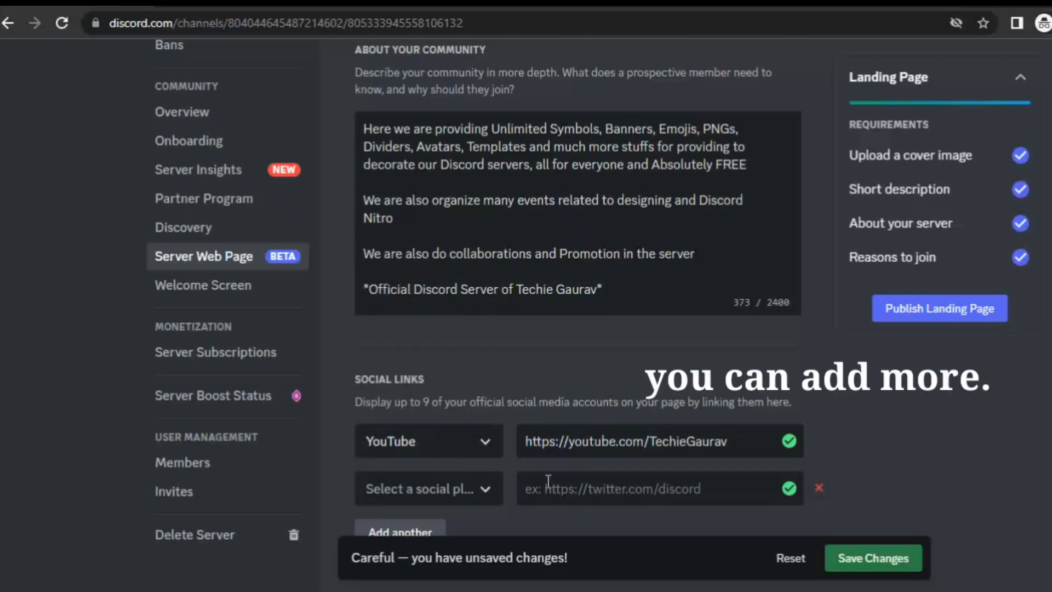
pyautogui.hotkey('ctrl', 'v')
pyautogui.write('cord')
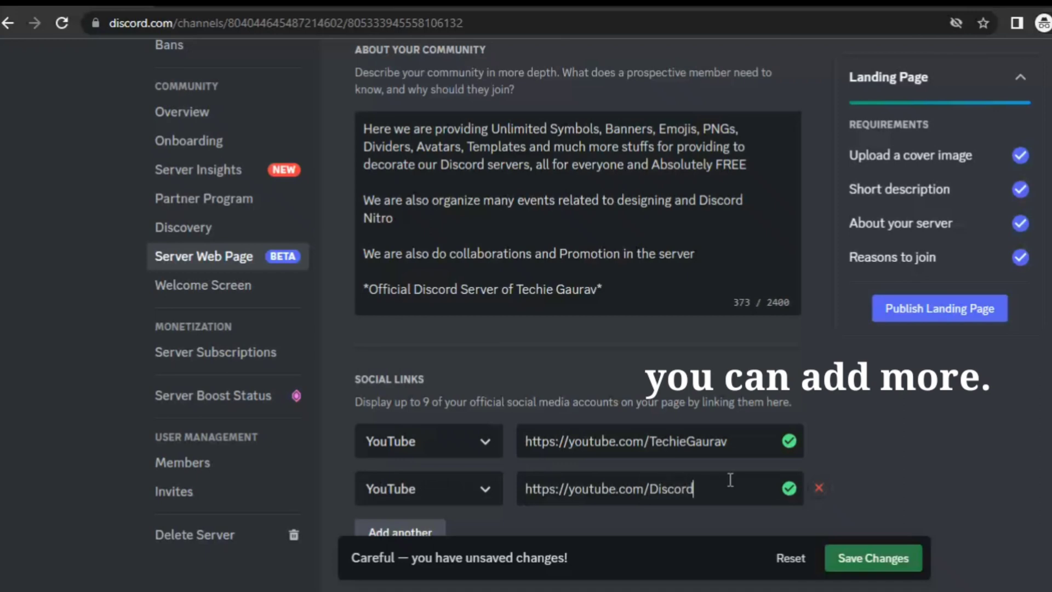
pyautogui.write('Hindi')
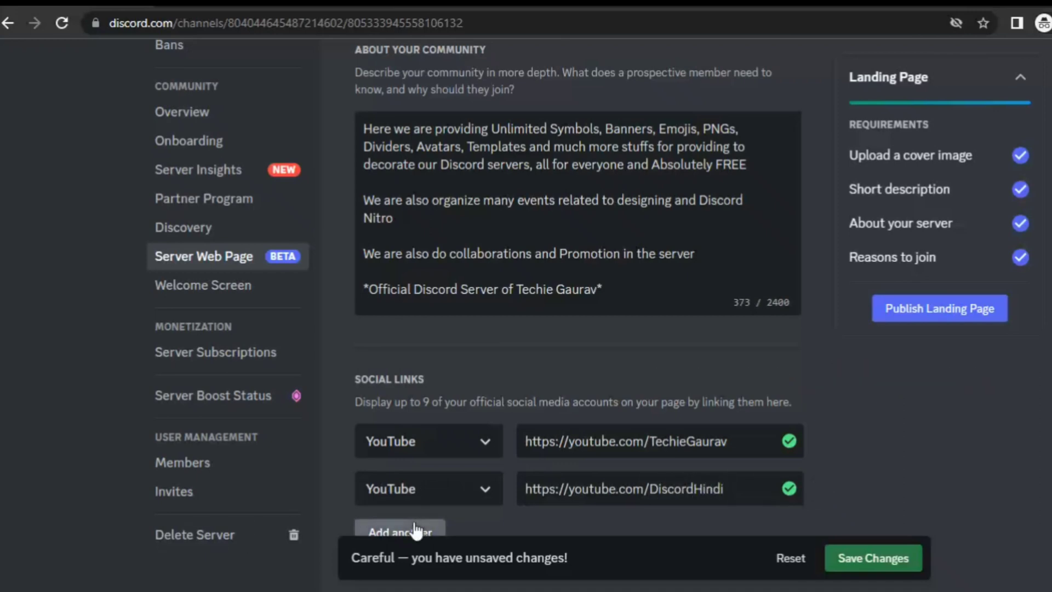
# Add an Instagram social link with the creator's profile handle.
pyautogui.click(416, 530)
pyautogui.scroll(-1, 416, 530)
pyautogui.click(422, 493)
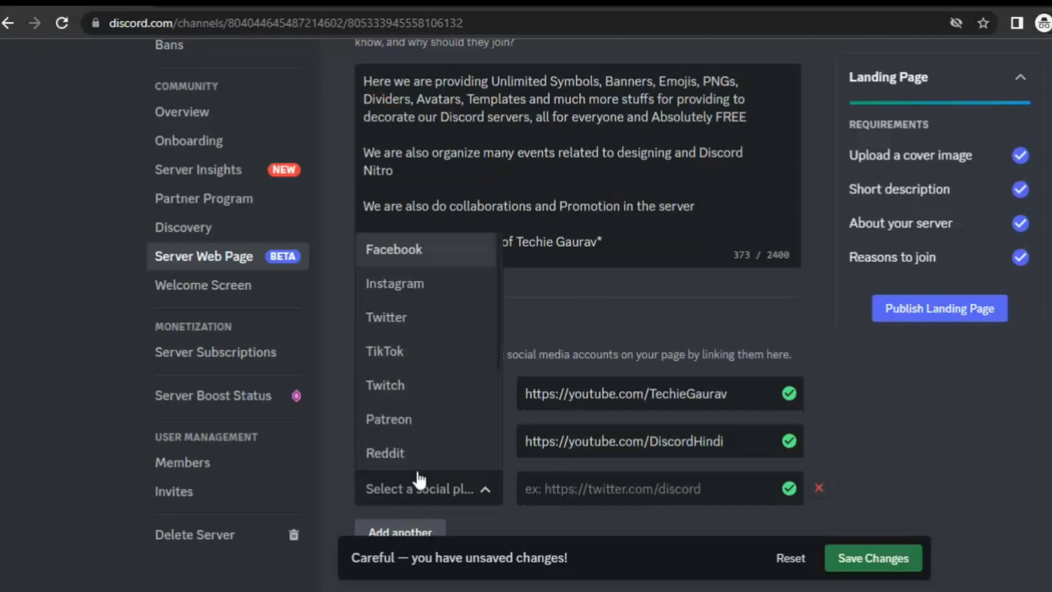
pyautogui.click(427, 293)
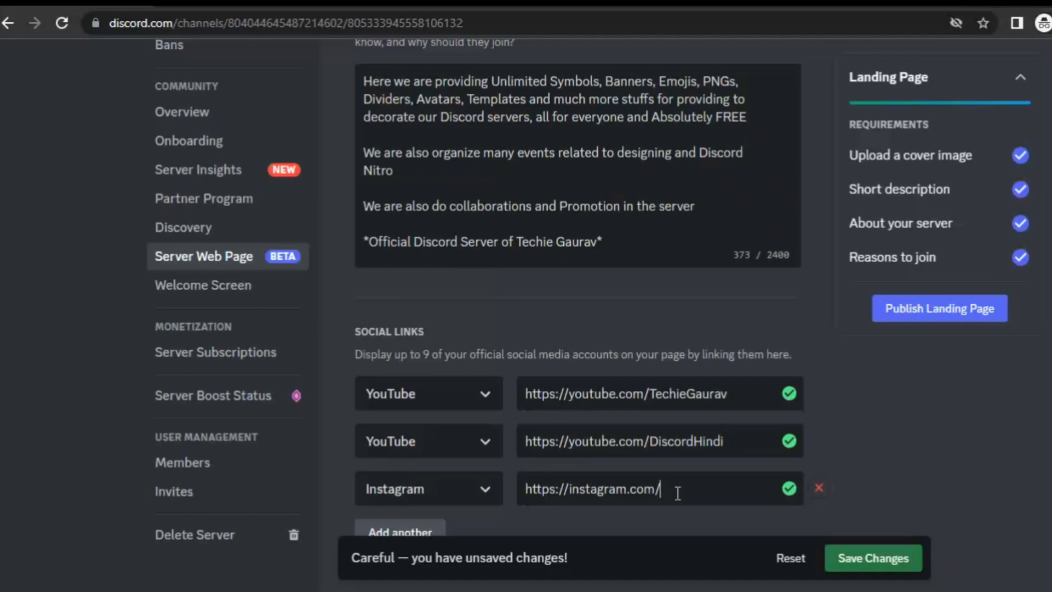
pyautogui.write('techie.')
pyautogui.write('gaurav')
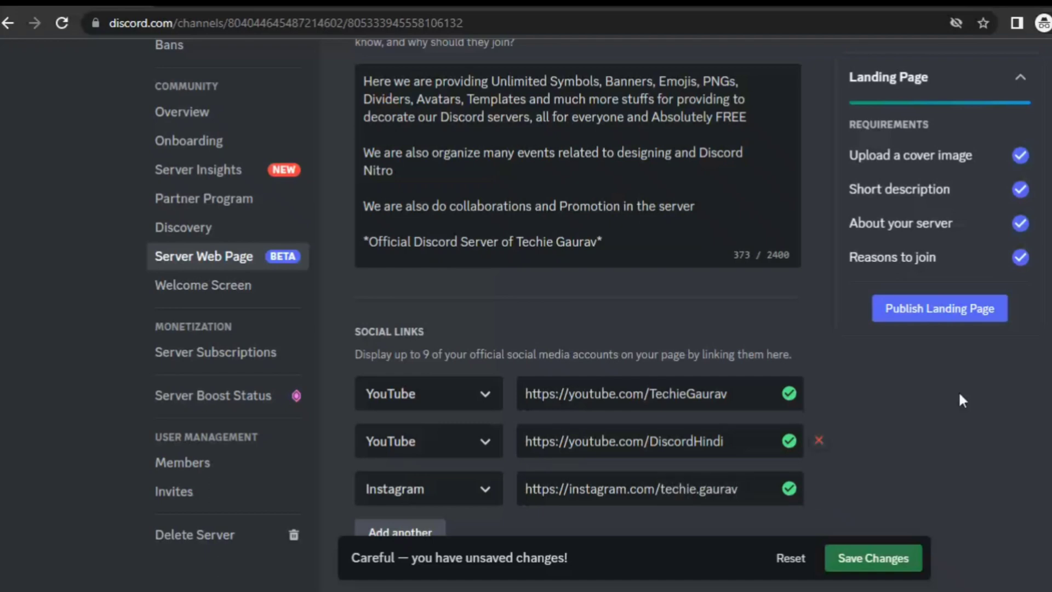
# Publish the landing page, then copy its published URL from the Server Web Page settings.
pyautogui.click(955, 305)
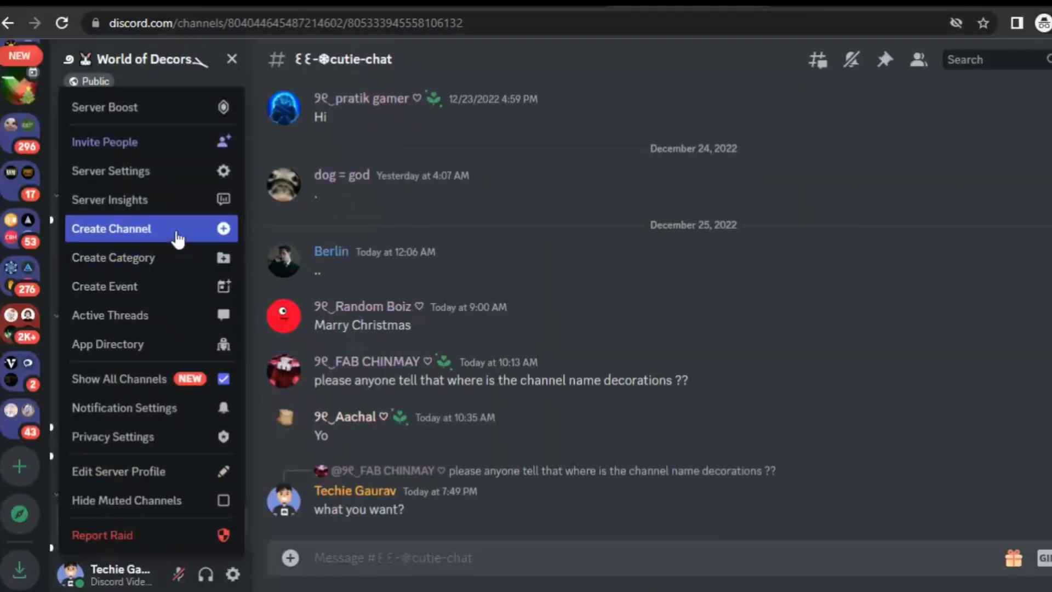
pyautogui.click(194, 183)
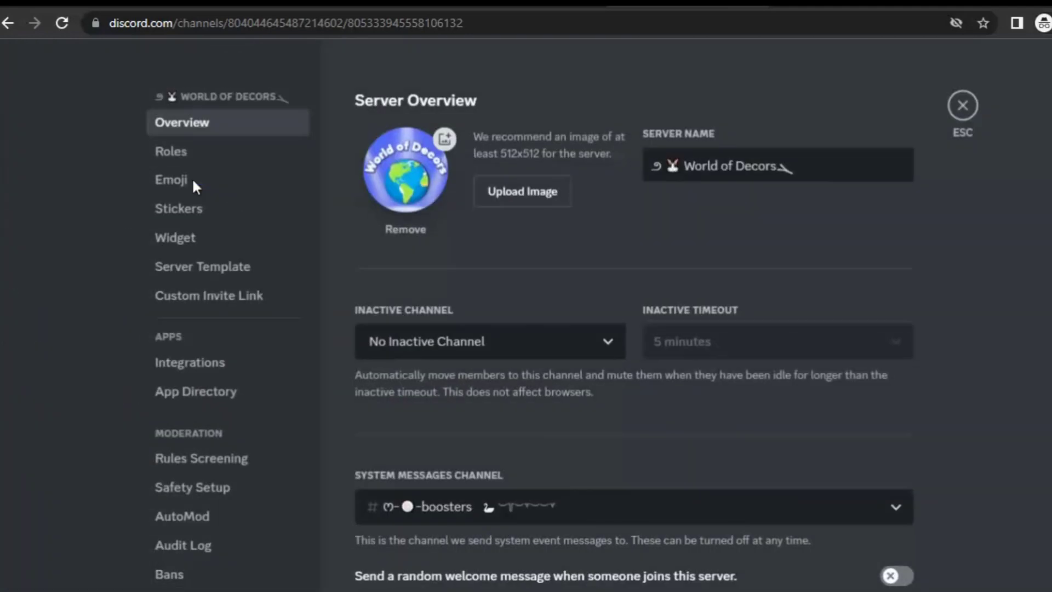
pyautogui.scroll(-8, 195, 186)
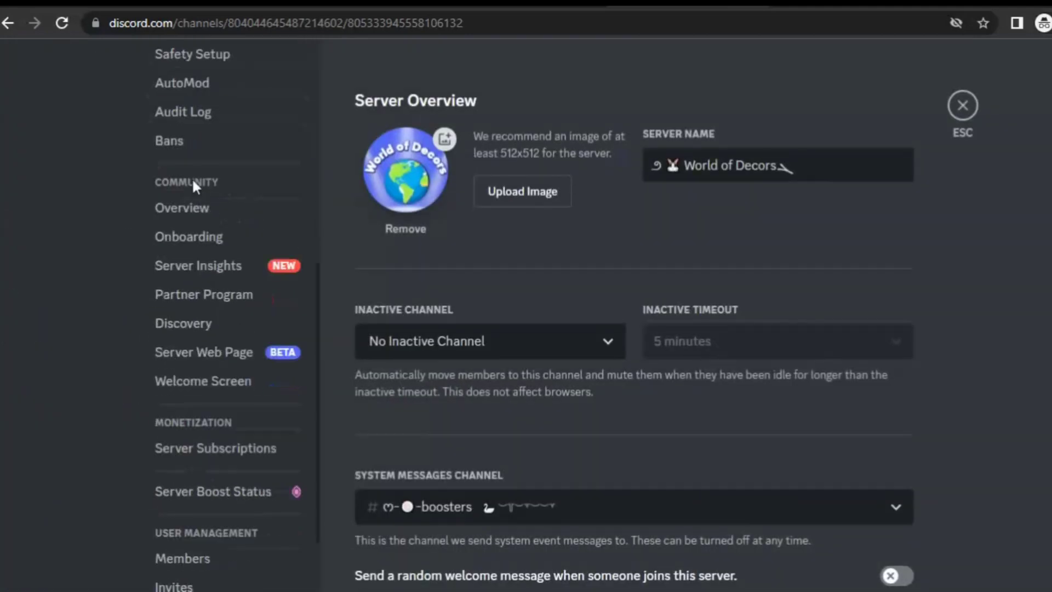
pyautogui.click(233, 355)
pyautogui.scroll(-10, 728, 302)
pyautogui.scroll(10, 728, 301)
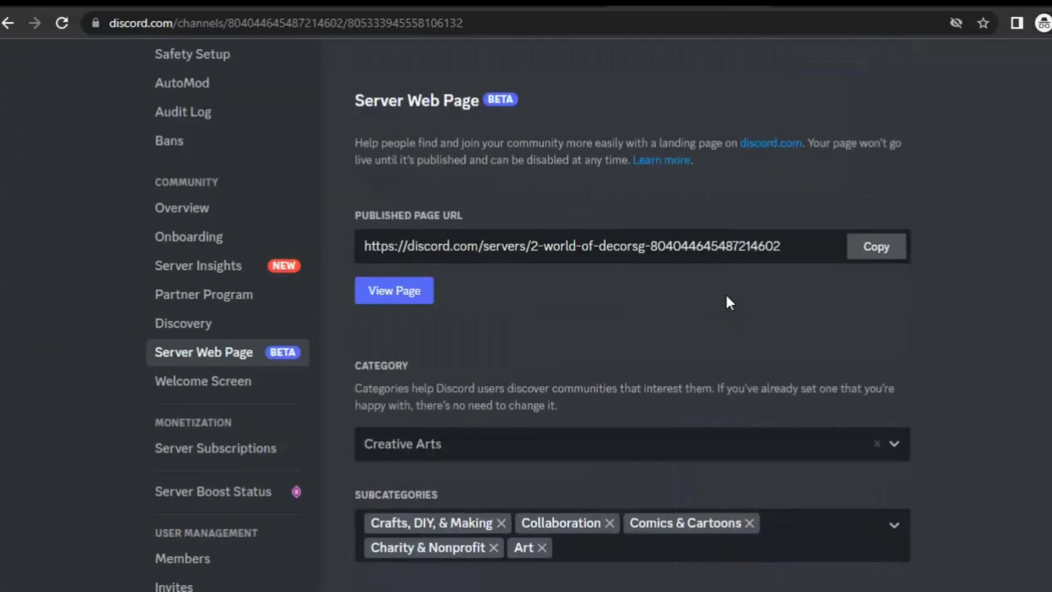
pyautogui.click(868, 248)
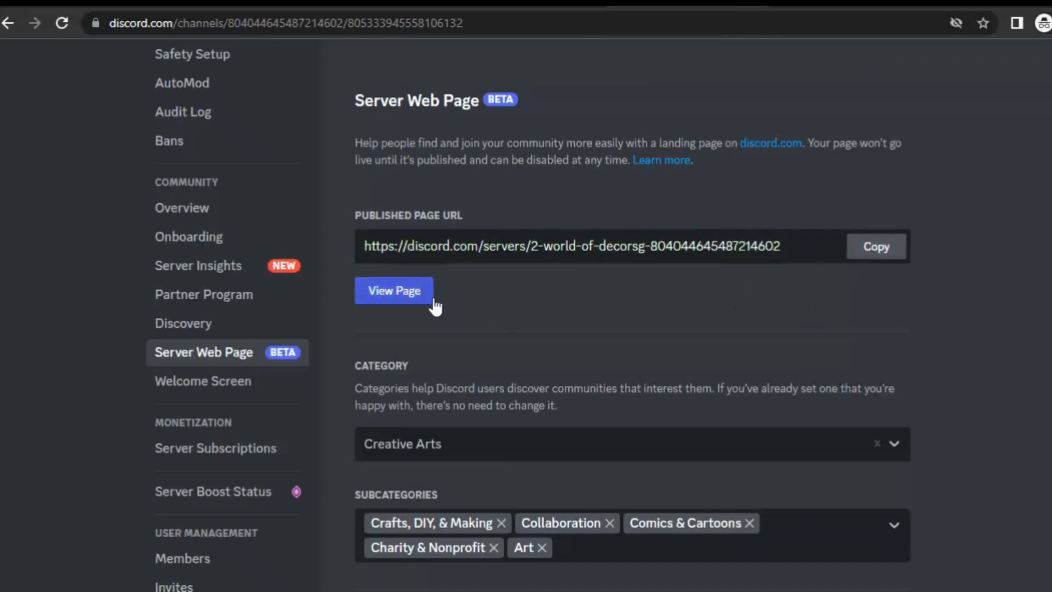
# View World of Decors' live page in the browser, reviewing its reasons to join, About text and social links.
pyautogui.click(413, 292)
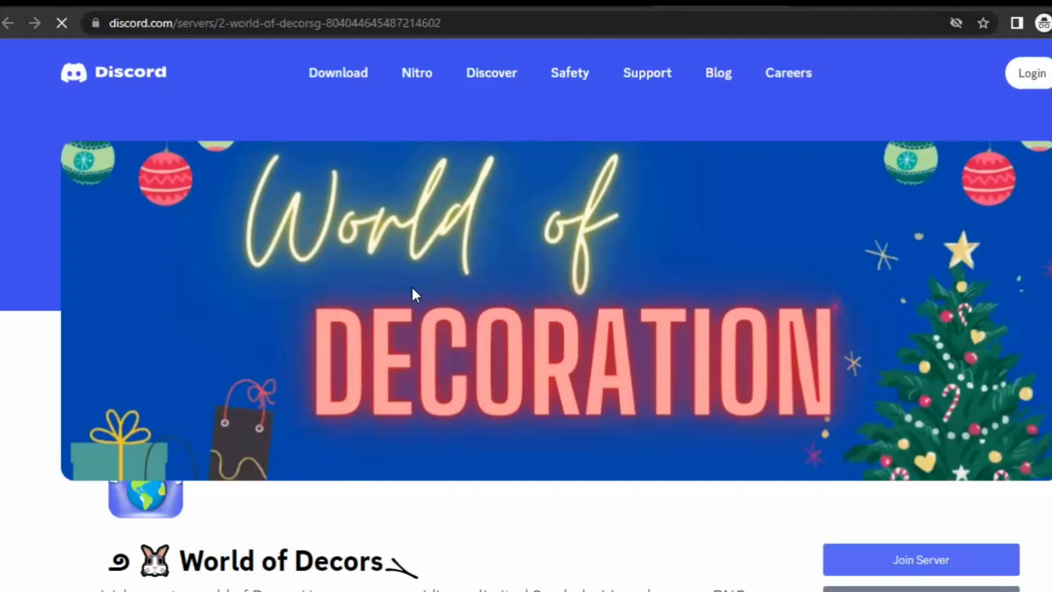
pyautogui.scroll(-4, 413, 289)
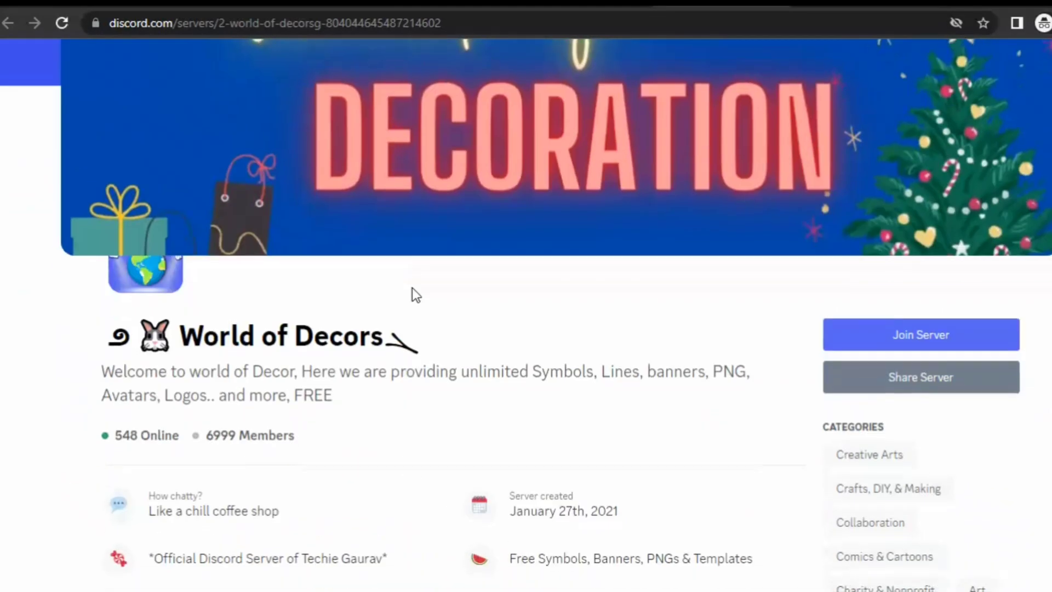
pyautogui.scroll(-2, 413, 289)
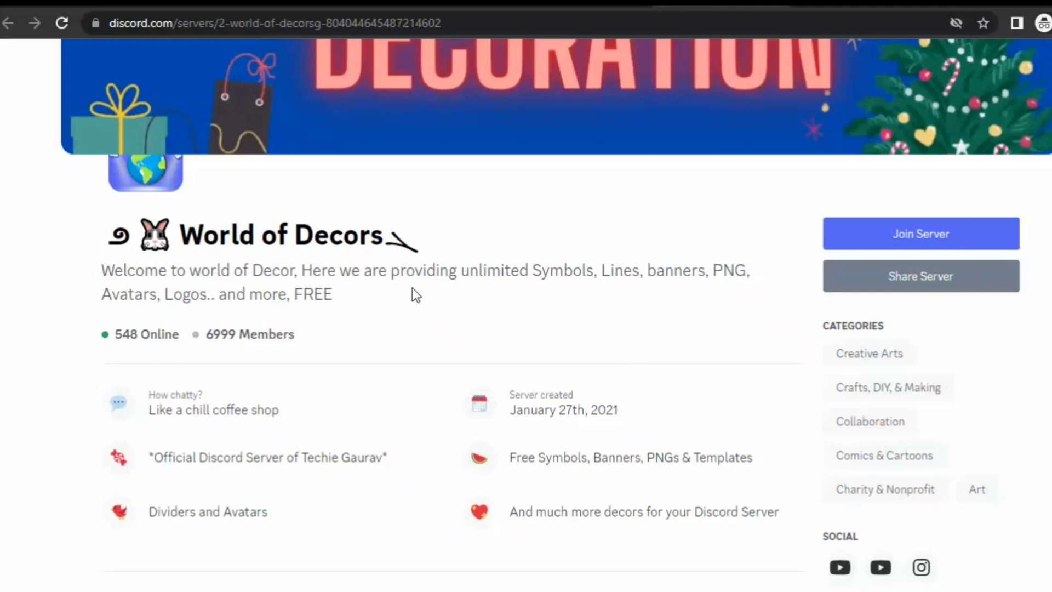
pyautogui.scroll(-2, 412, 289)
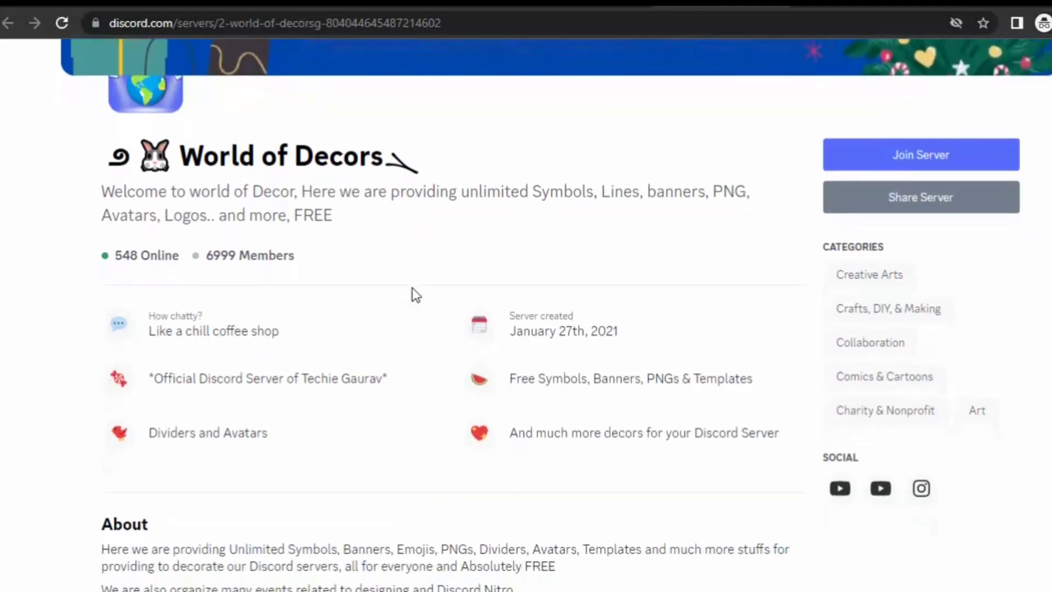
pyautogui.scroll(-1, 412, 289)
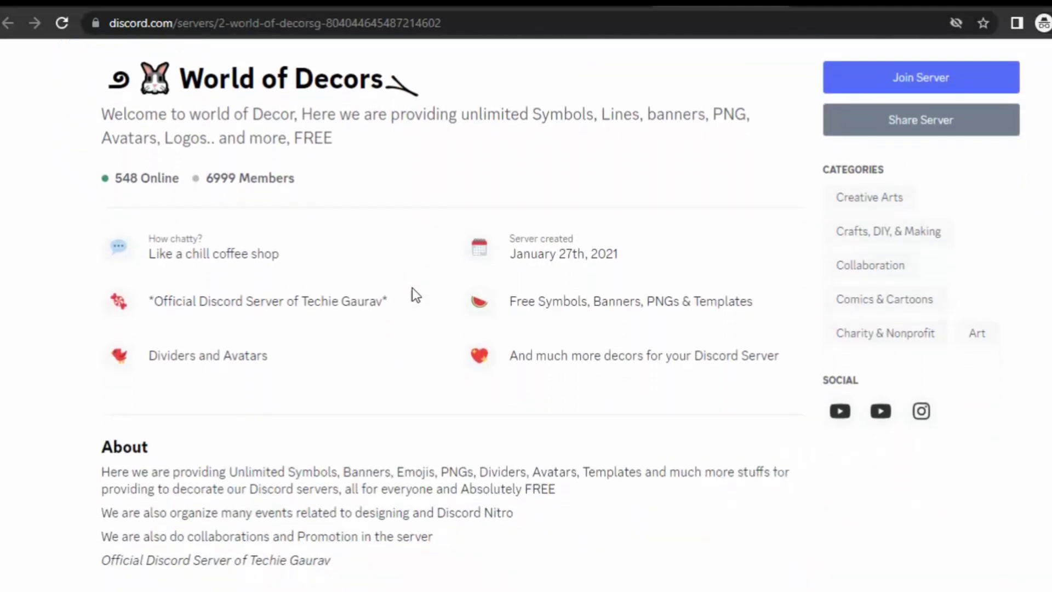
pyautogui.scroll(-1, 413, 289)
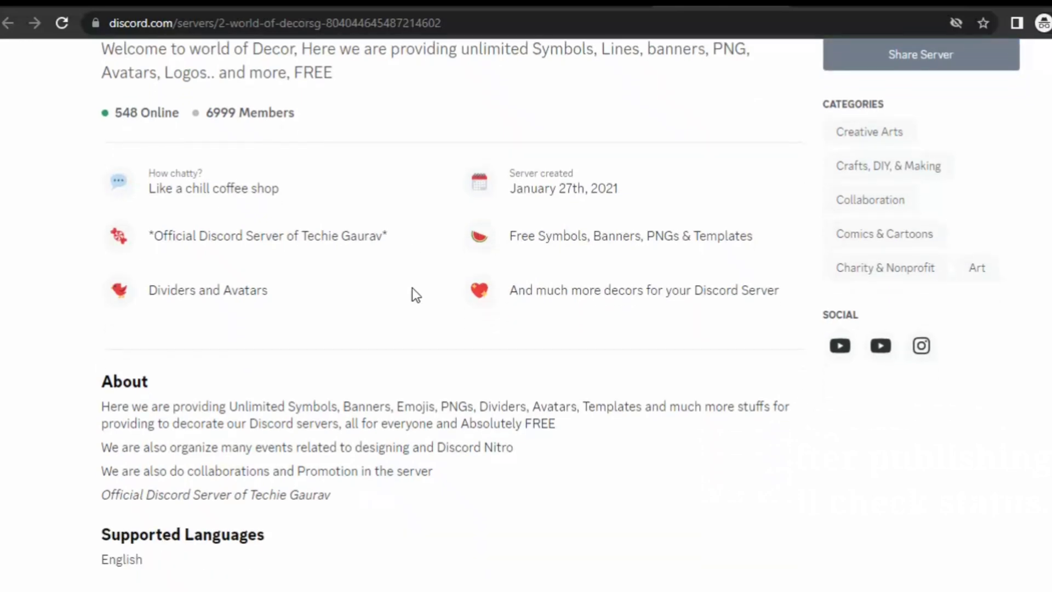
pyautogui.scroll(-1, 412, 288)
pyautogui.scroll(-2, 412, 287)
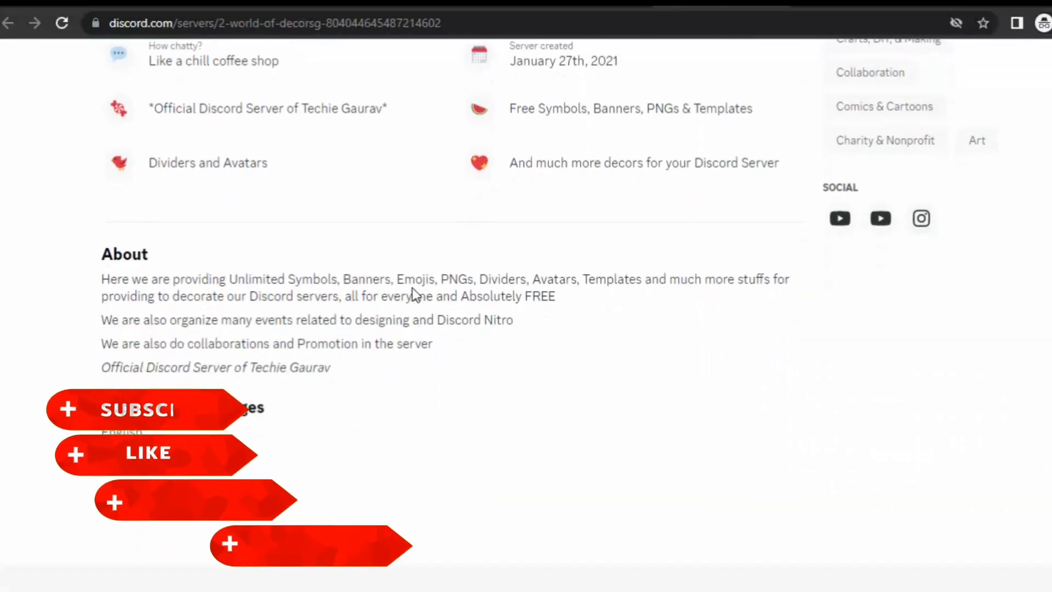
pyautogui.scroll(-3, 412, 289)
pyautogui.scroll(-4, 412, 287)
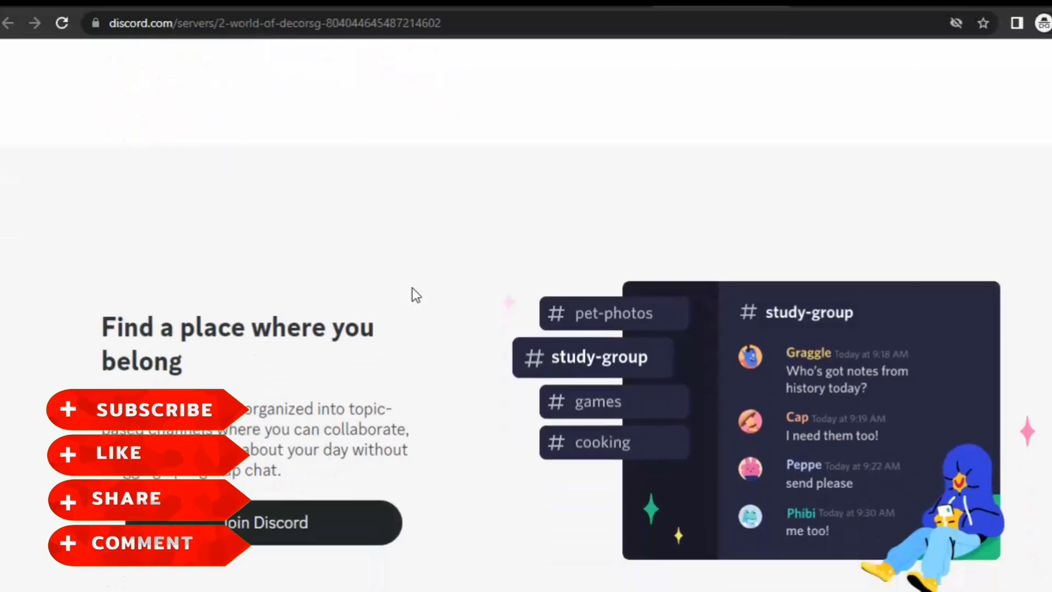
pyautogui.scroll(8, 412, 287)
pyautogui.scroll(-1, 414, 286)
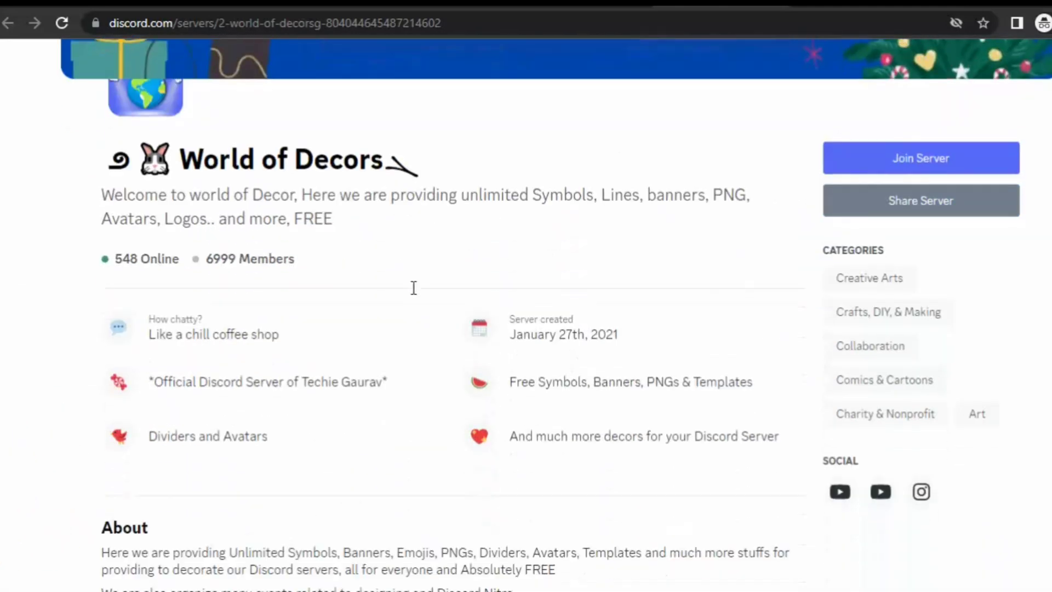